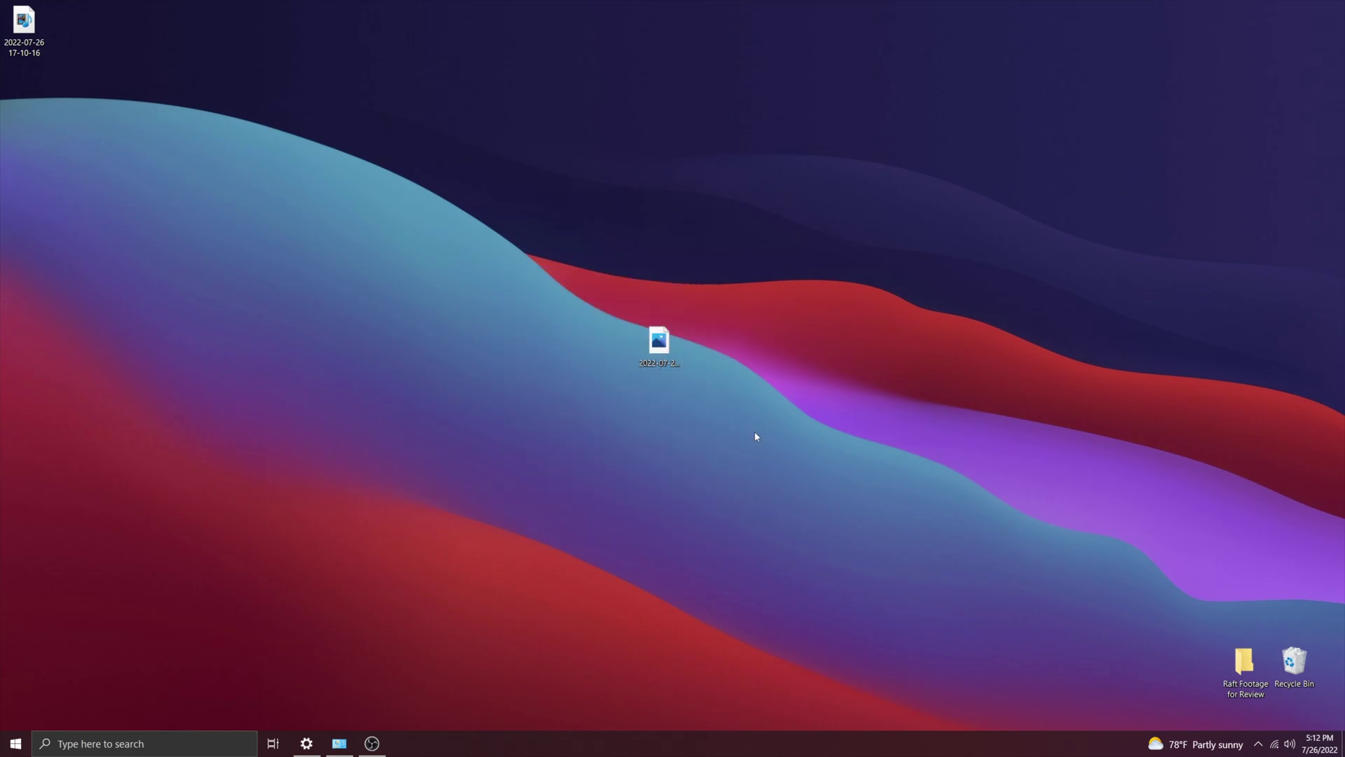
Open the Minecraft map screenshot from the desktop in Photos and maximize the viewer
double_click(660, 342)
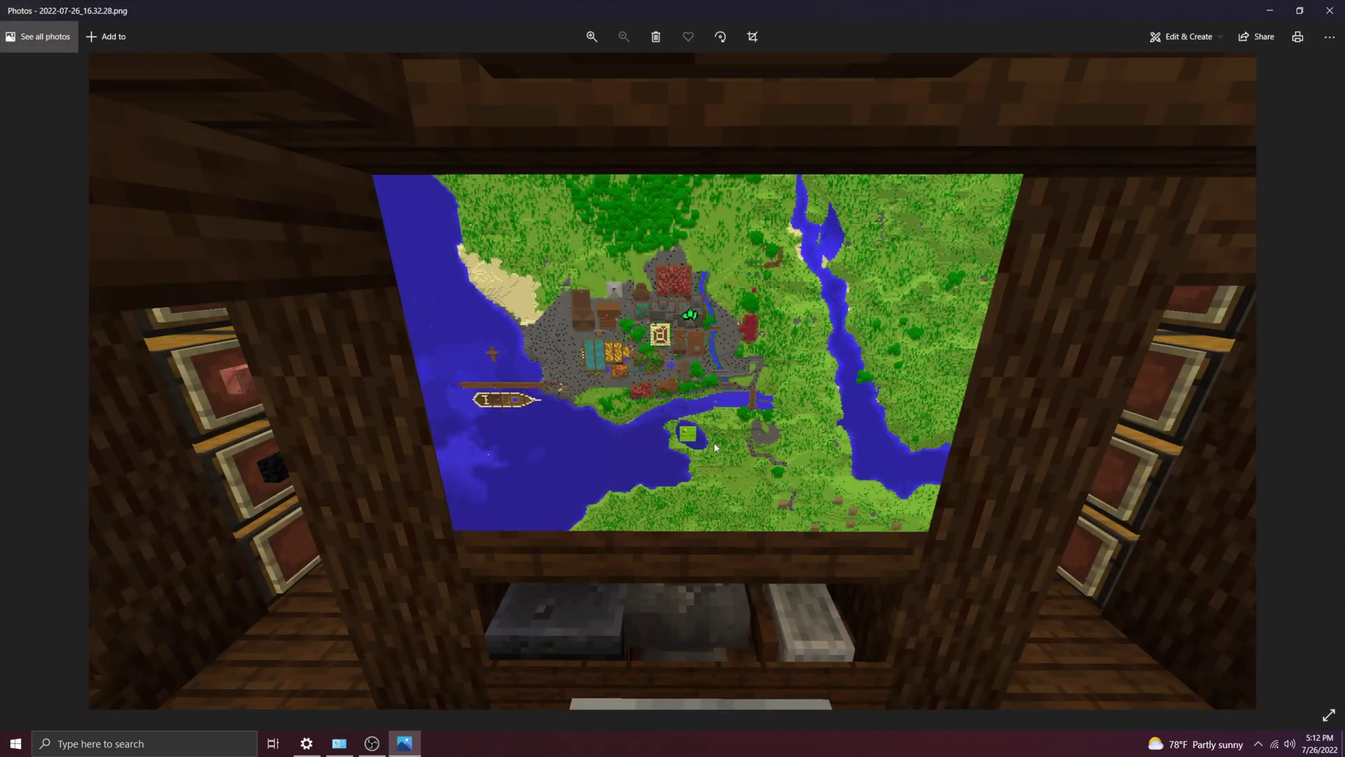
left_click_drag(745, 7, 710, 3)
Bring up the Windows Settings home from the taskbar
left_click(306, 743)
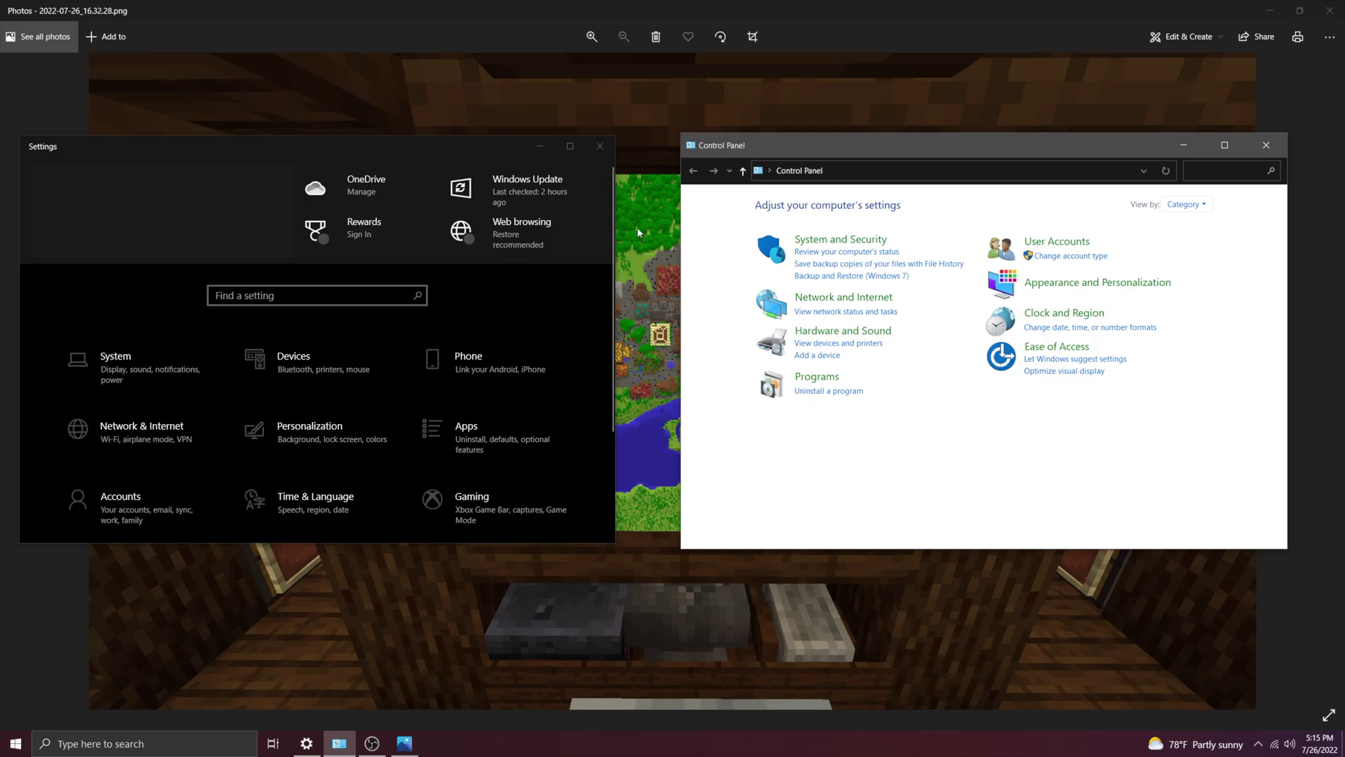
Close the Settings and Control Panel windows, leaving only the map screenshot
left_click(600, 146)
left_click(1265, 145)
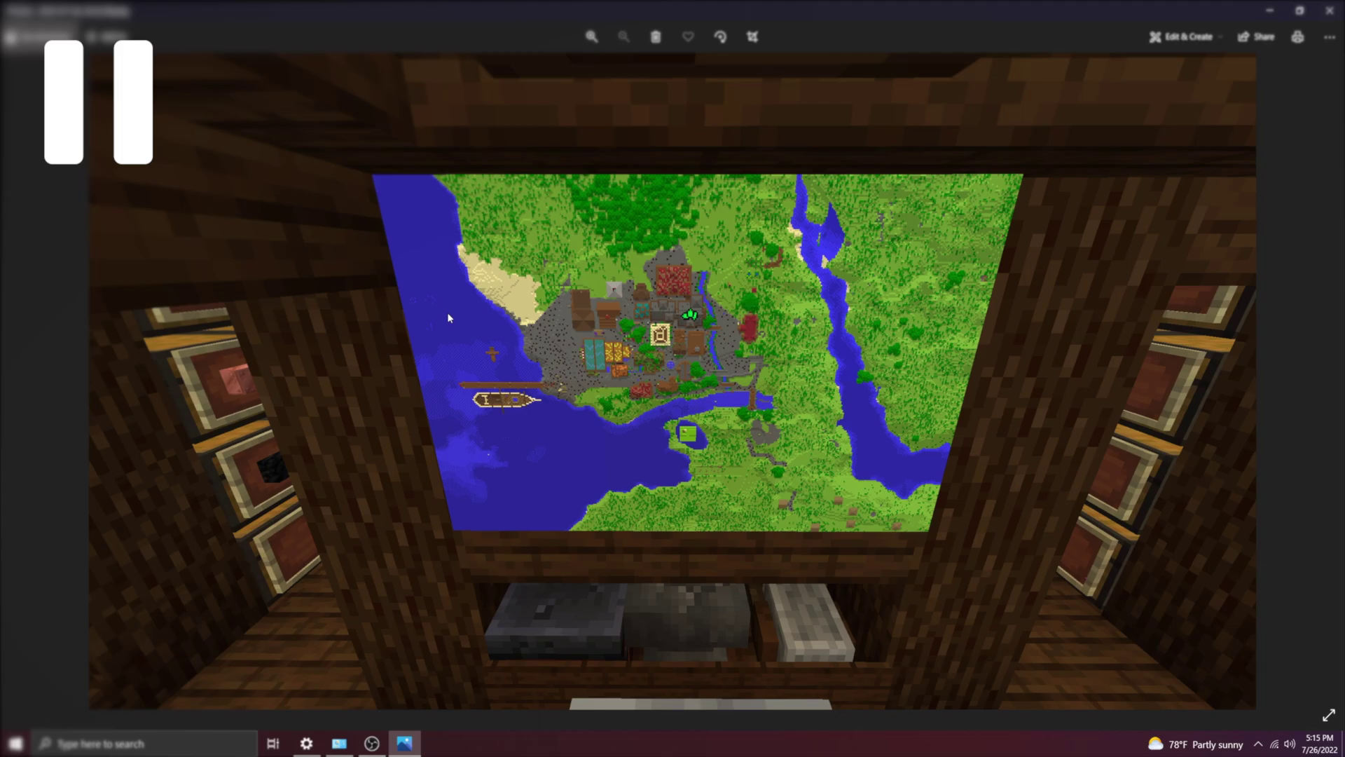
Enter Edit & Create and start editing the screenshot in crop and rotate (Ctrl+E)
left_click(1179, 37)
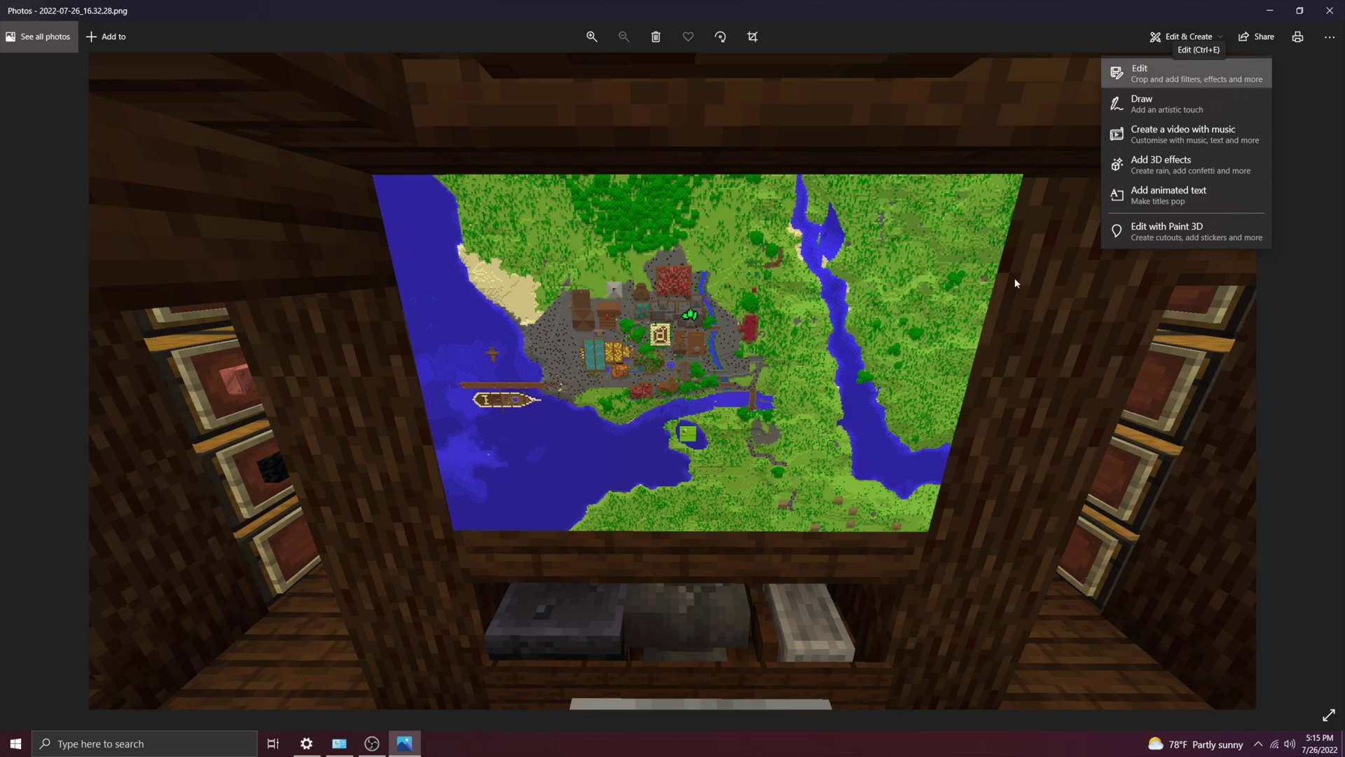
key("ctrl+e")
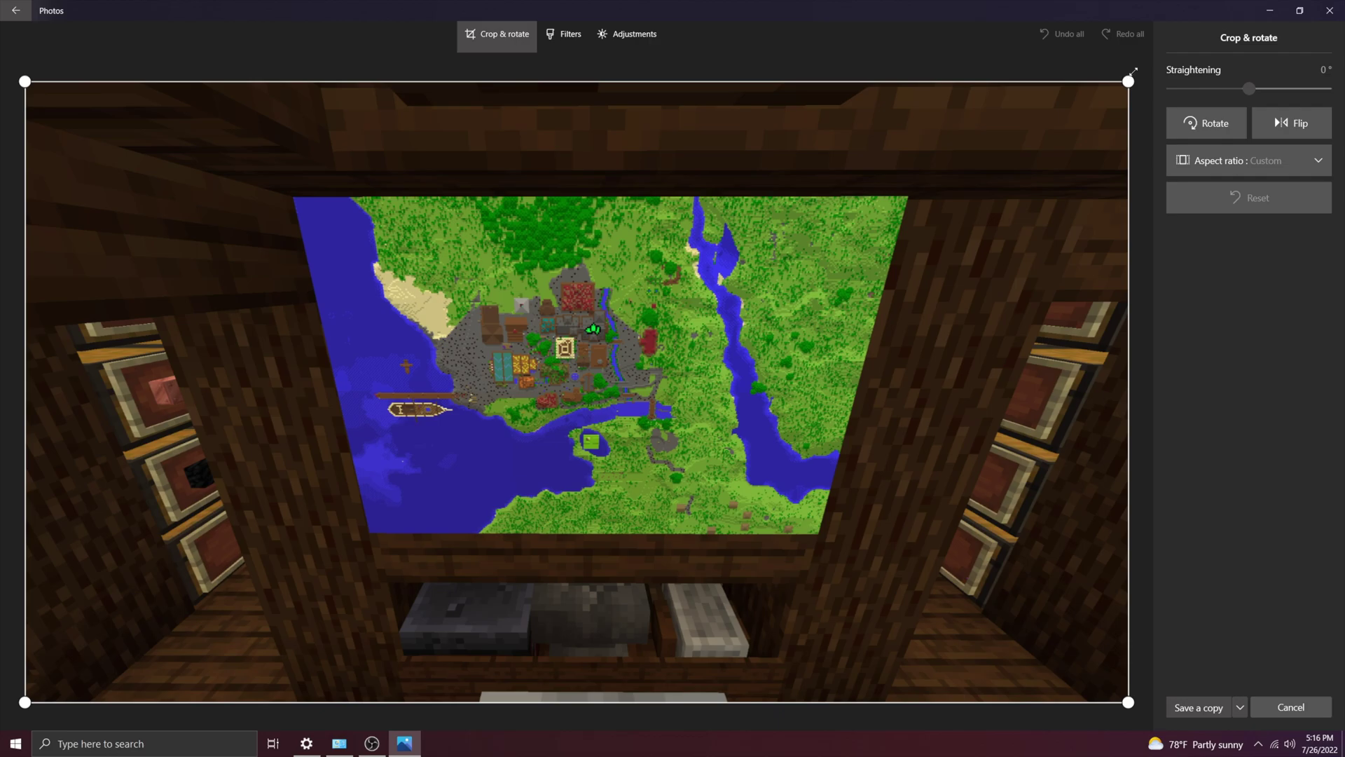
mouse_move(1130, 81)
left_mouse_down()
mouse_move(682, 437)
mouse_move(723, 302)
mouse_move(639, 330)
left_mouse_up()
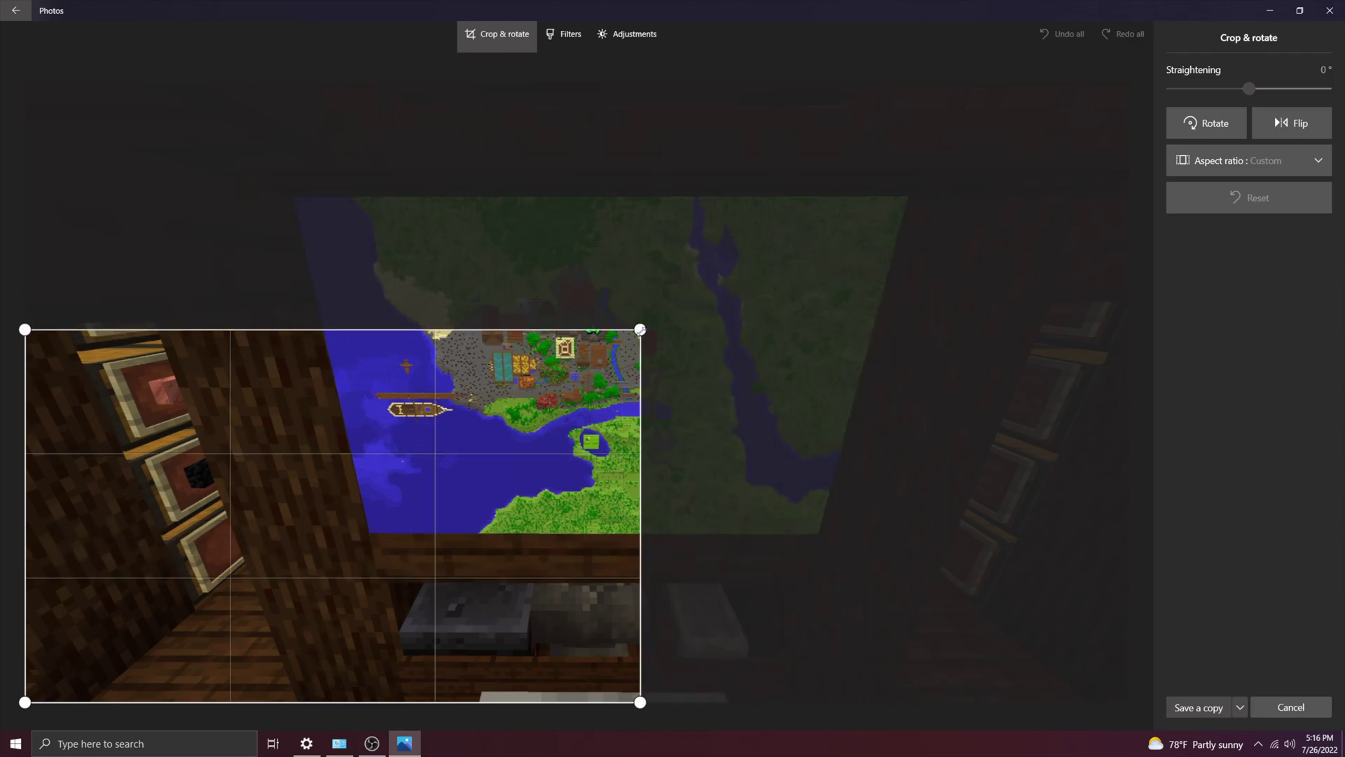
scroll(883, 272, "down", 1)
scroll(358, 463, "down", 1)
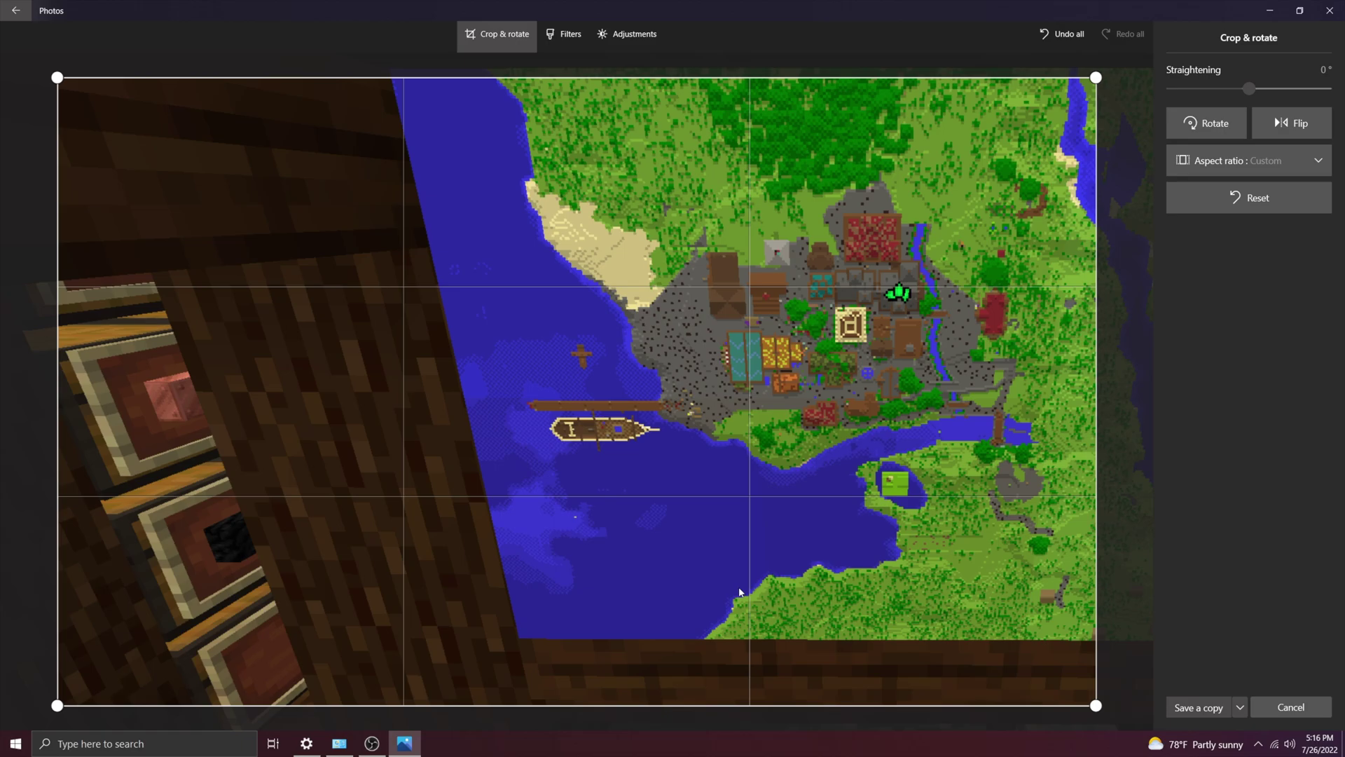
mouse_move(783, 263)
left_mouse_down()
mouse_move(642, 259)
mouse_move(585, 279)
left_mouse_up()
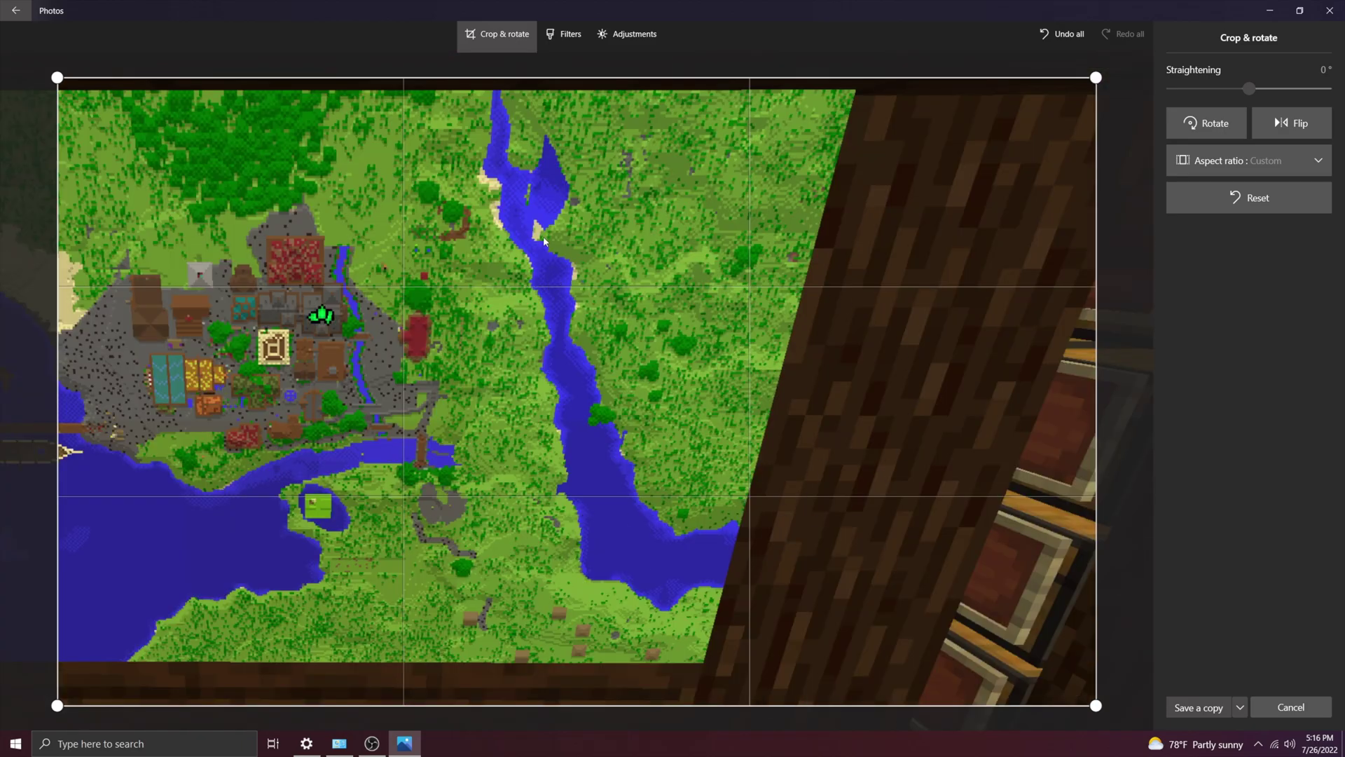
left_click_drag(567, 554, 478, 272)
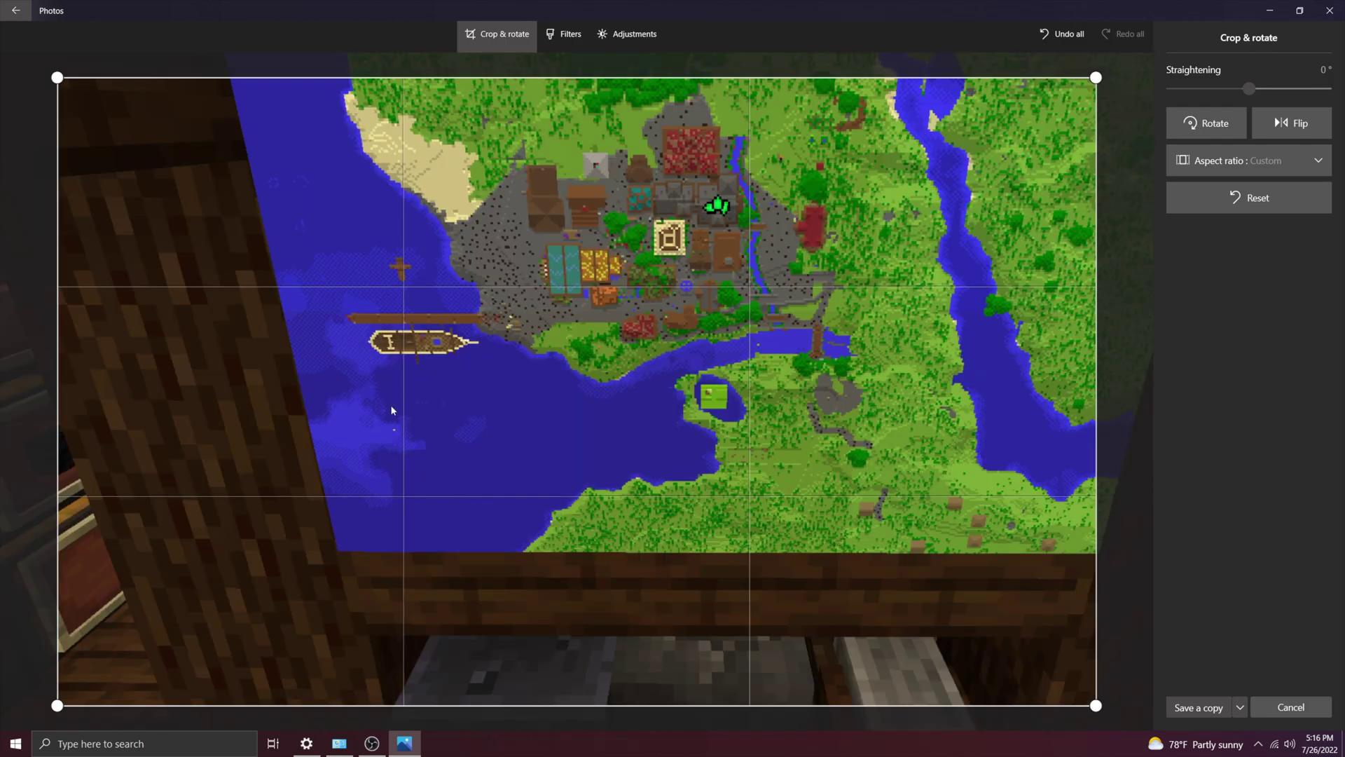
mouse_move(706, 325)
left_mouse_down()
mouse_move(520, 228)
mouse_move(894, 386)
left_mouse_up()
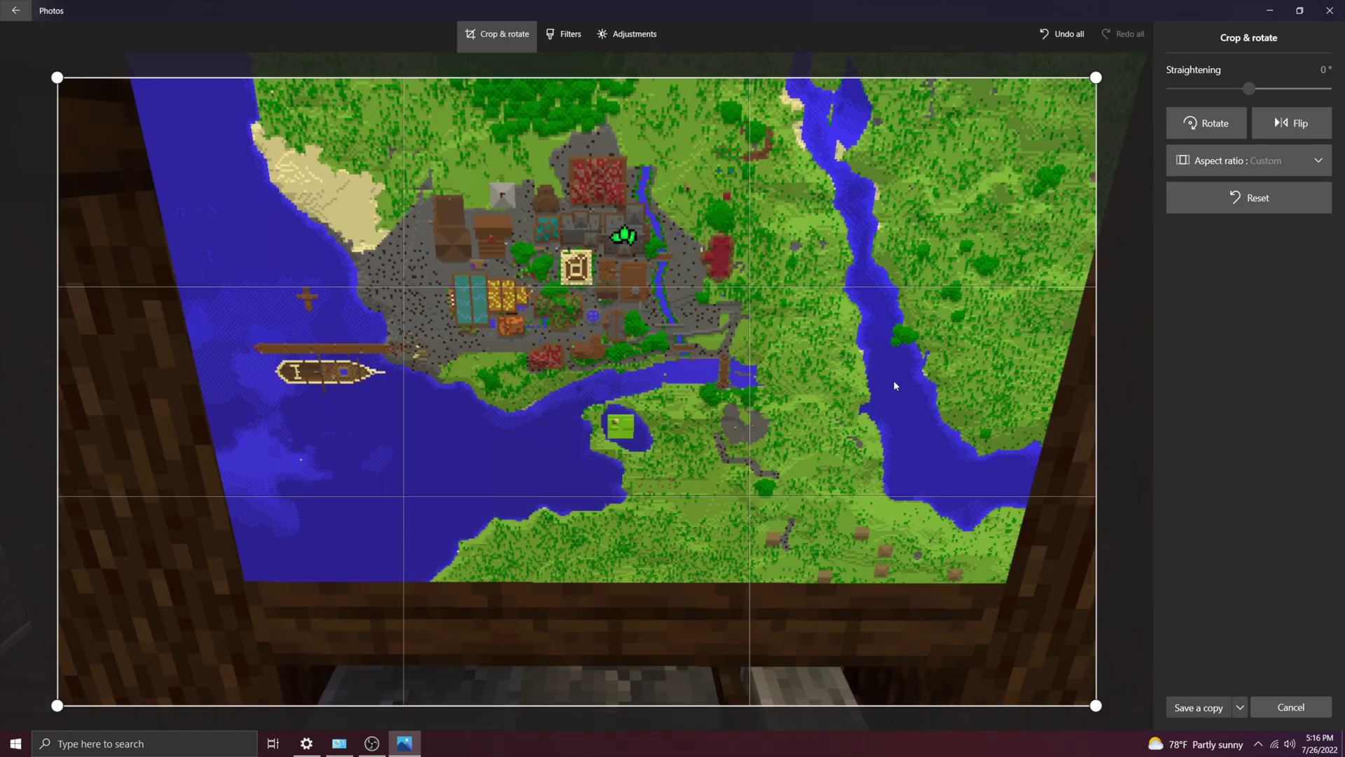
mouse_move(450, 395)
left_mouse_down()
mouse_move(817, 370)
mouse_move(501, 313)
left_mouse_up()
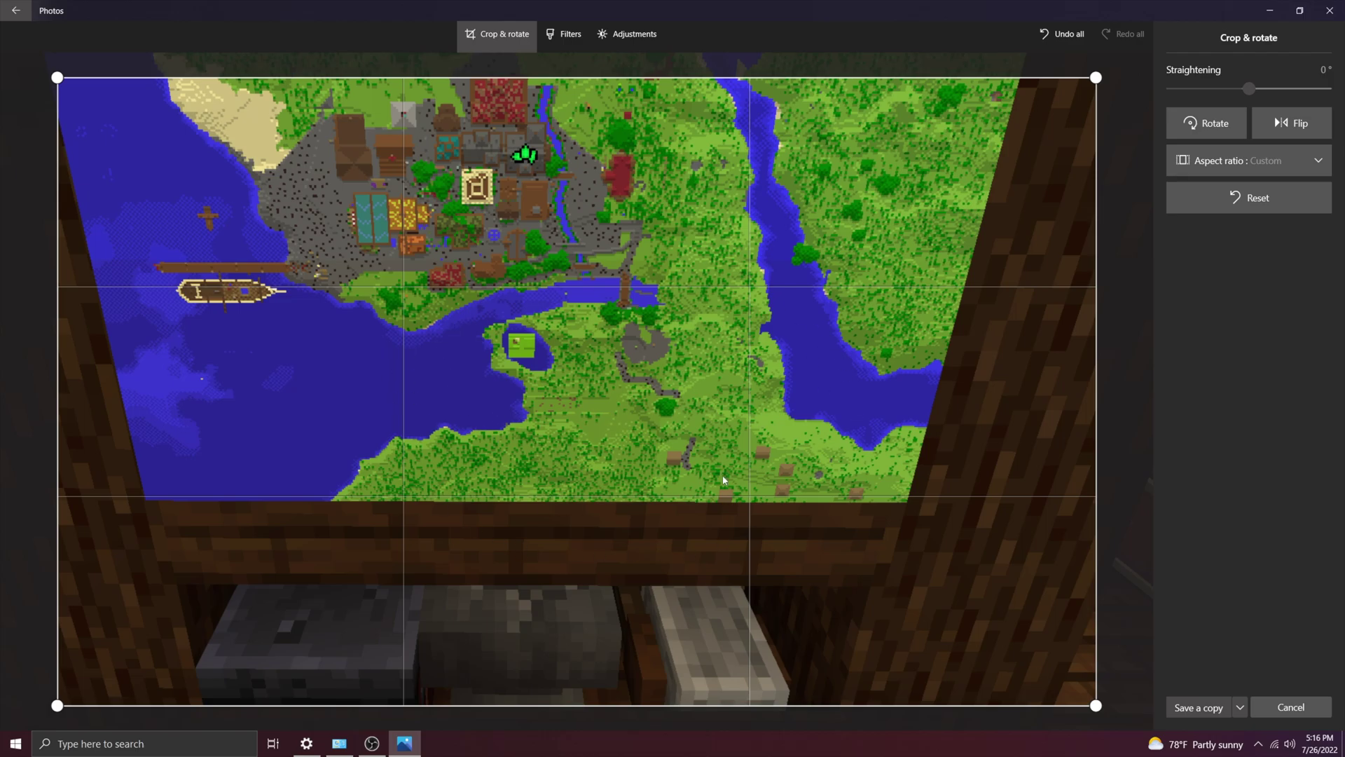
left_click_drag(441, 226, 764, 245)
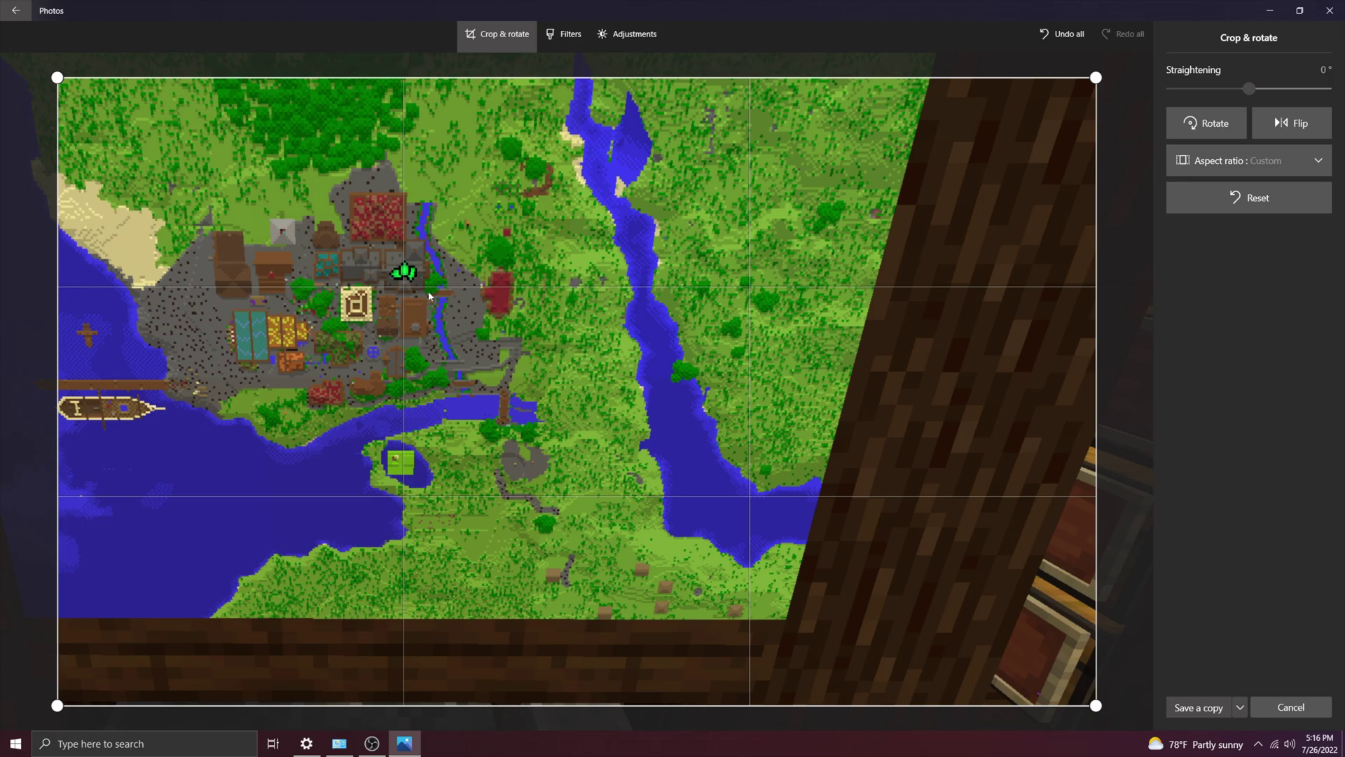
left_click_drag(435, 452, 698, 478)
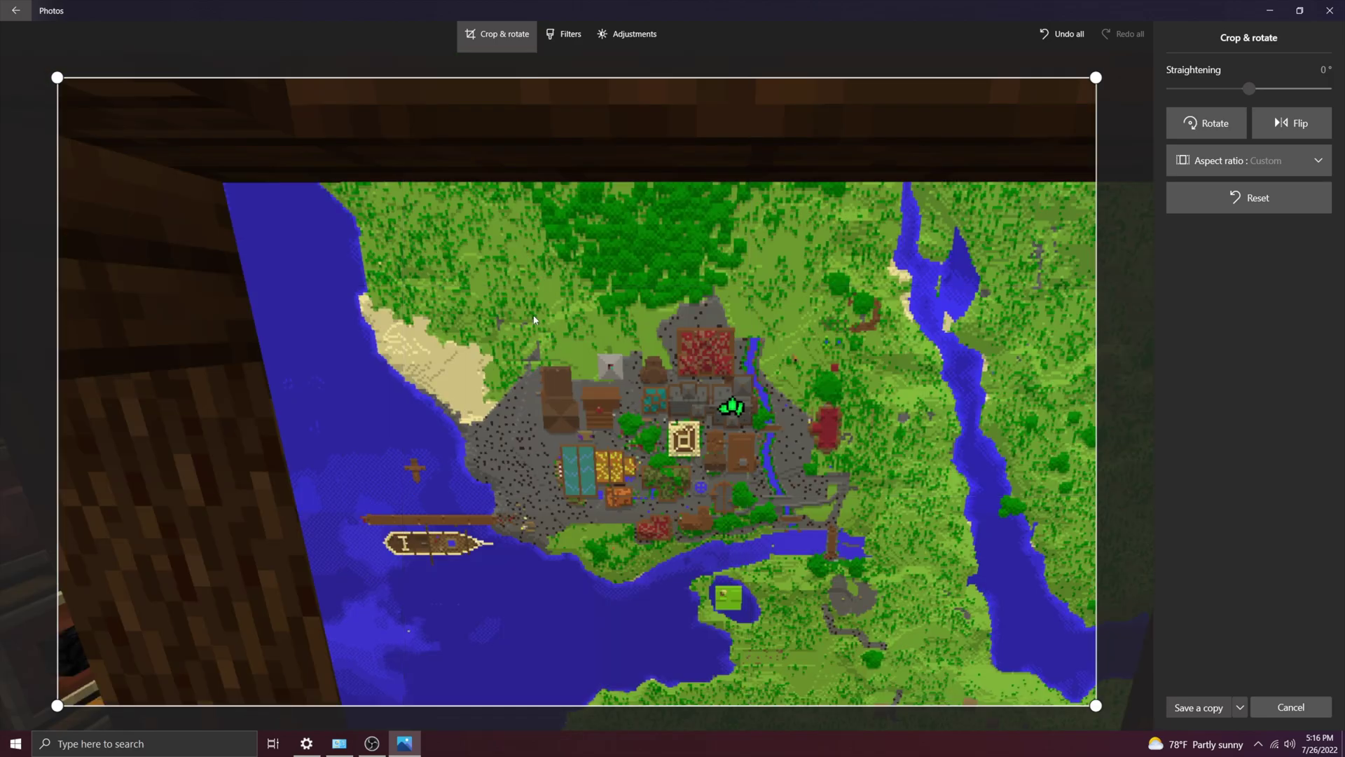
left_click_drag(737, 344, 481, 257)
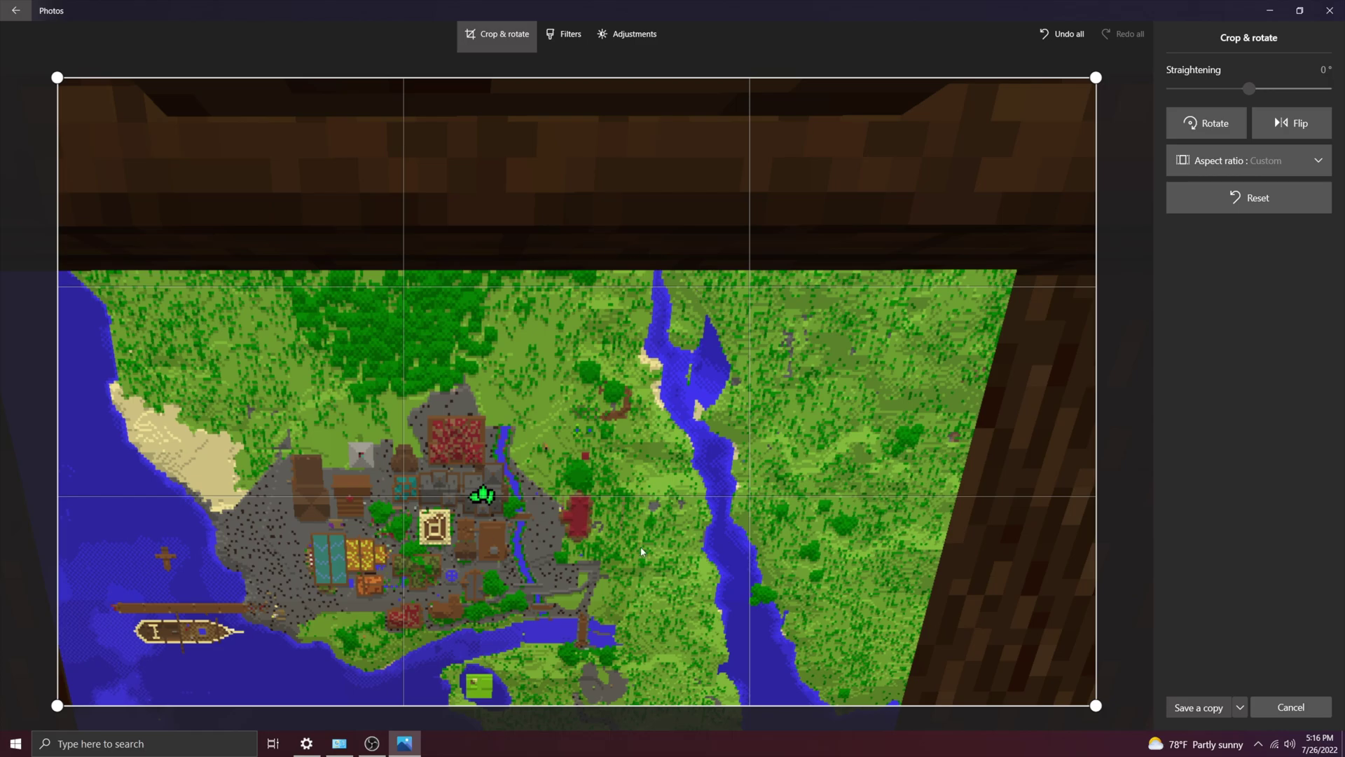
left_click_drag(519, 369, 622, 458)
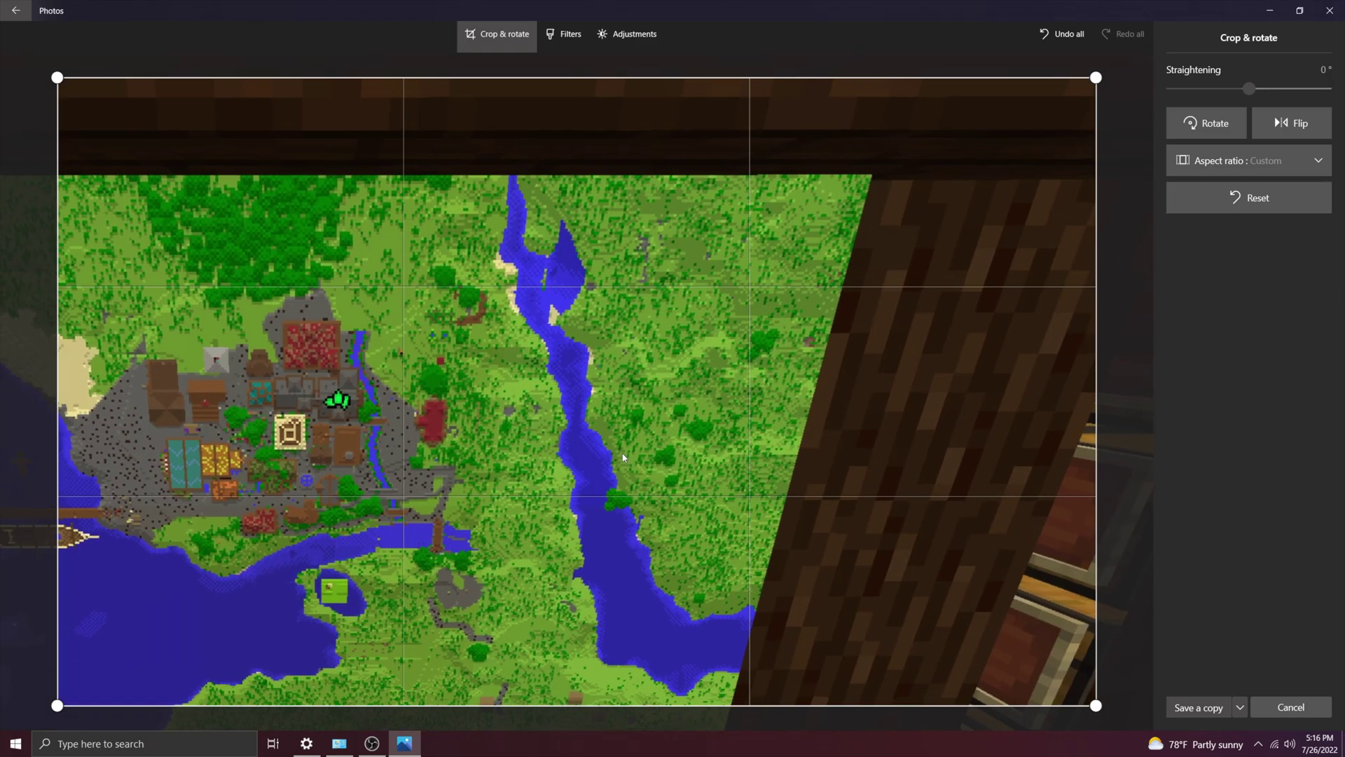
scroll(624, 458, "up", 2)
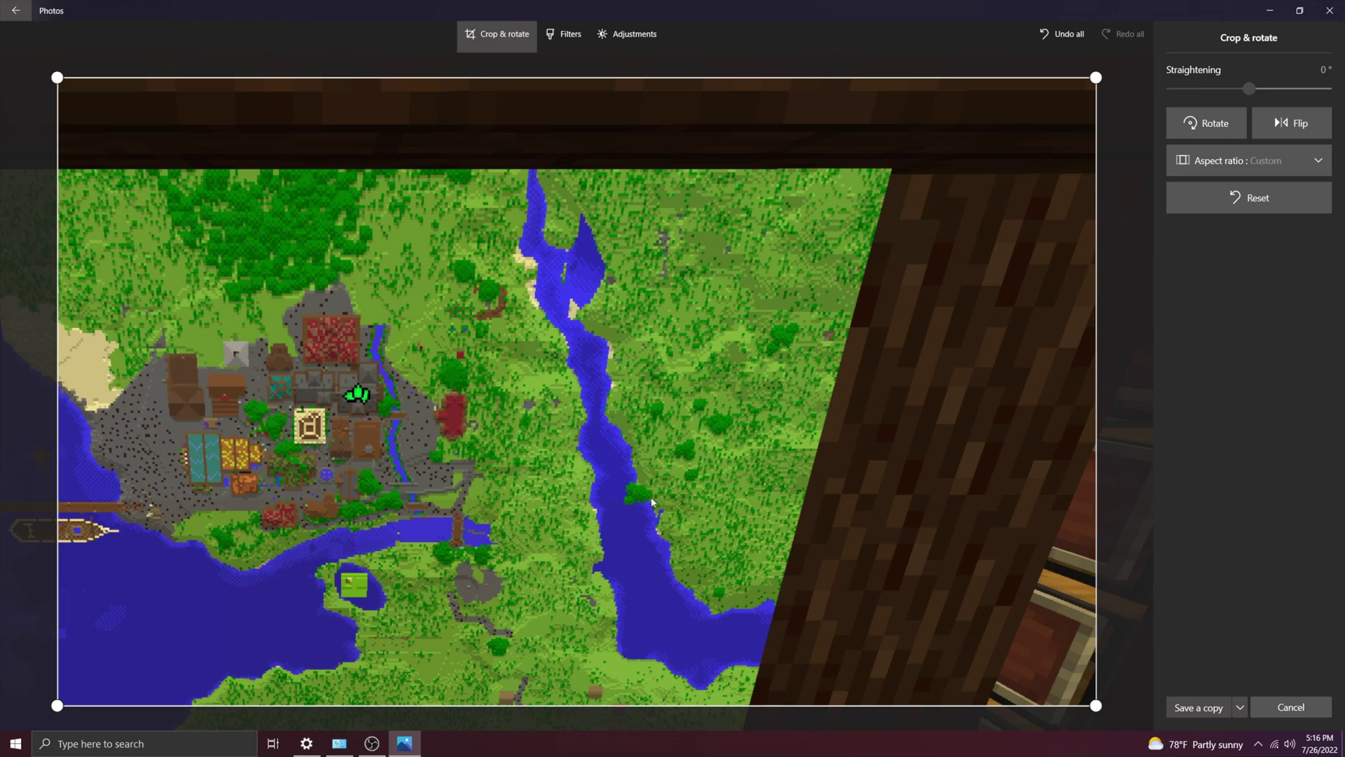
left_click_drag(578, 474, 551, 256)
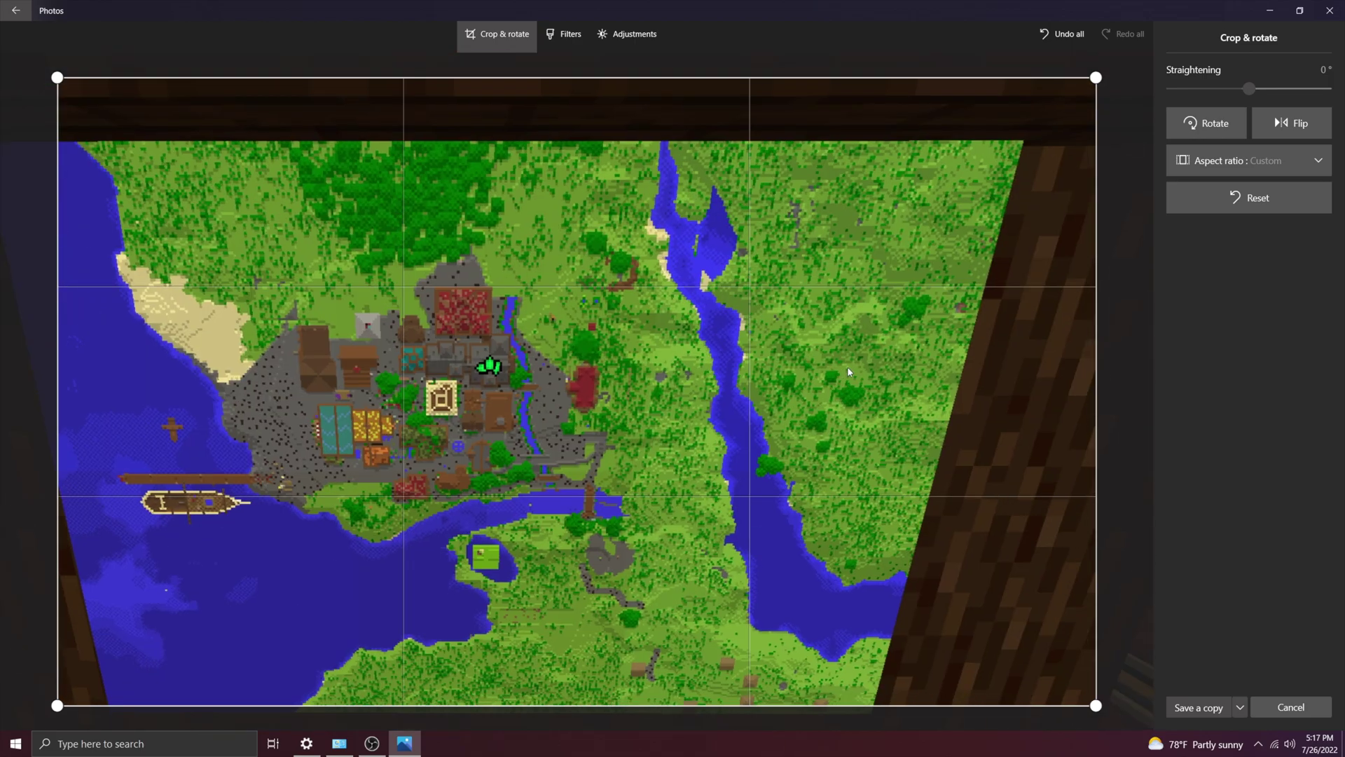
left_click_drag(841, 448, 891, 418)
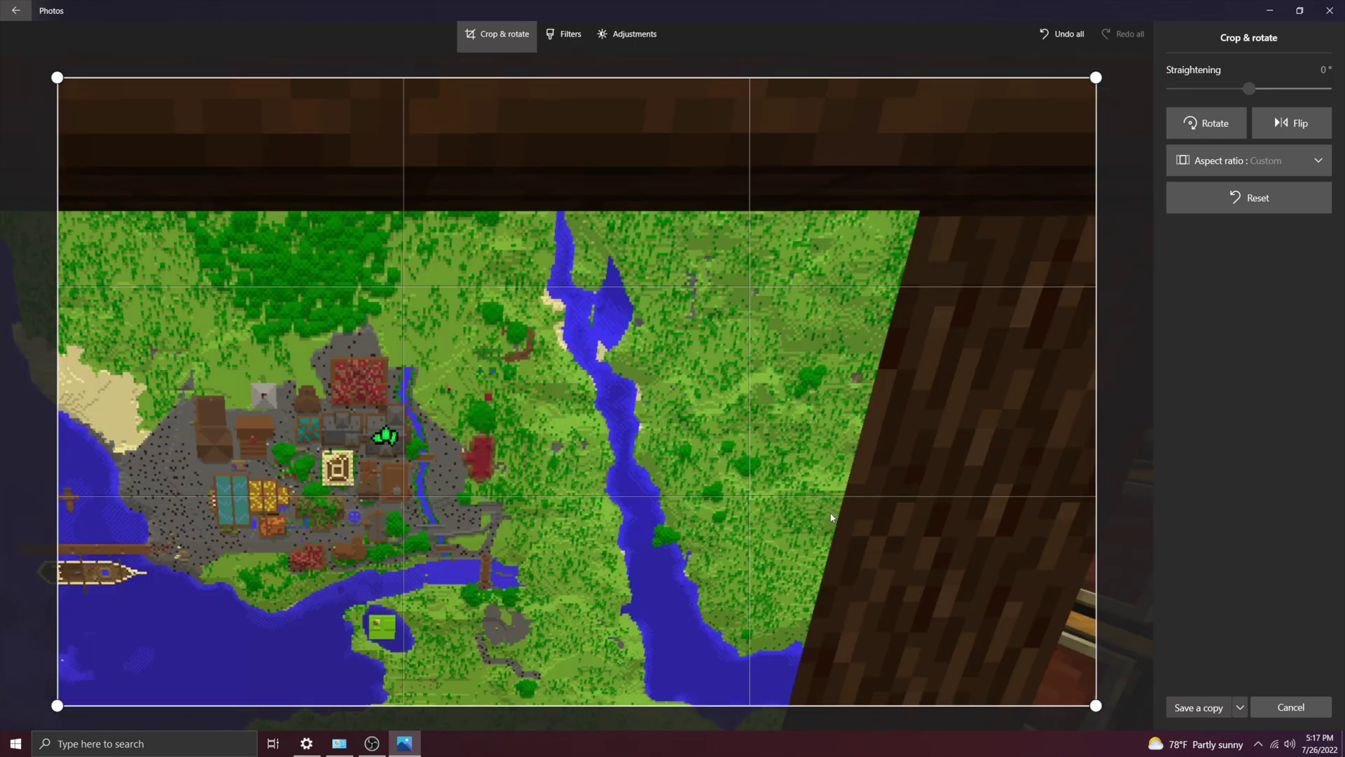
scroll(830, 517, "down", 2)
scroll(862, 494, "up", 2)
mouse_move(862, 494)
left_mouse_down()
mouse_move(888, 478)
mouse_move(904, 421)
mouse_move(844, 259)
mouse_move(656, 373)
left_mouse_up()
scroll(903, 421, "up", 2)
scroll(574, 341, "up", 2)
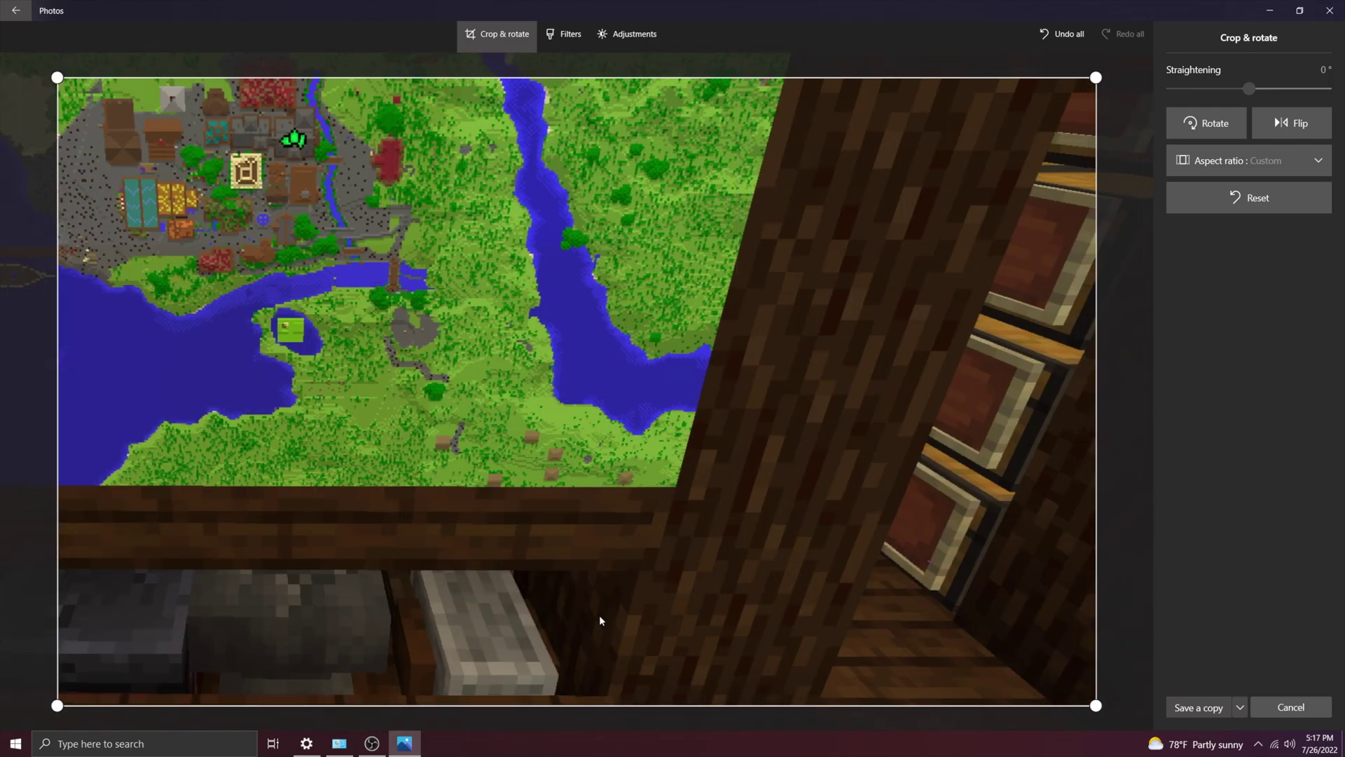
left_click(1224, 200)
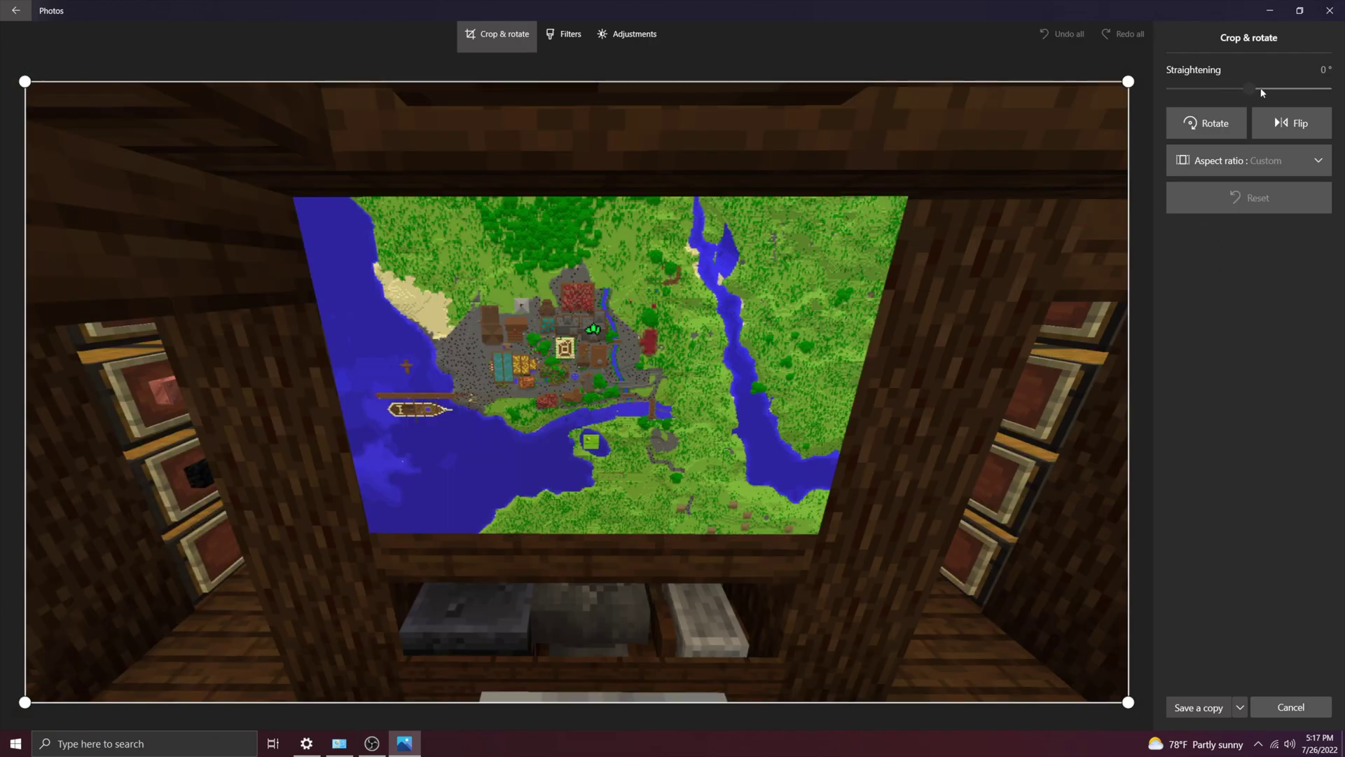
Tilt the map screenshot by a couple of degrees with the straightening slider
mouse_move(1250, 88)
left_mouse_down()
mouse_move(1285, 91)
mouse_move(1249, 91)
left_mouse_up()
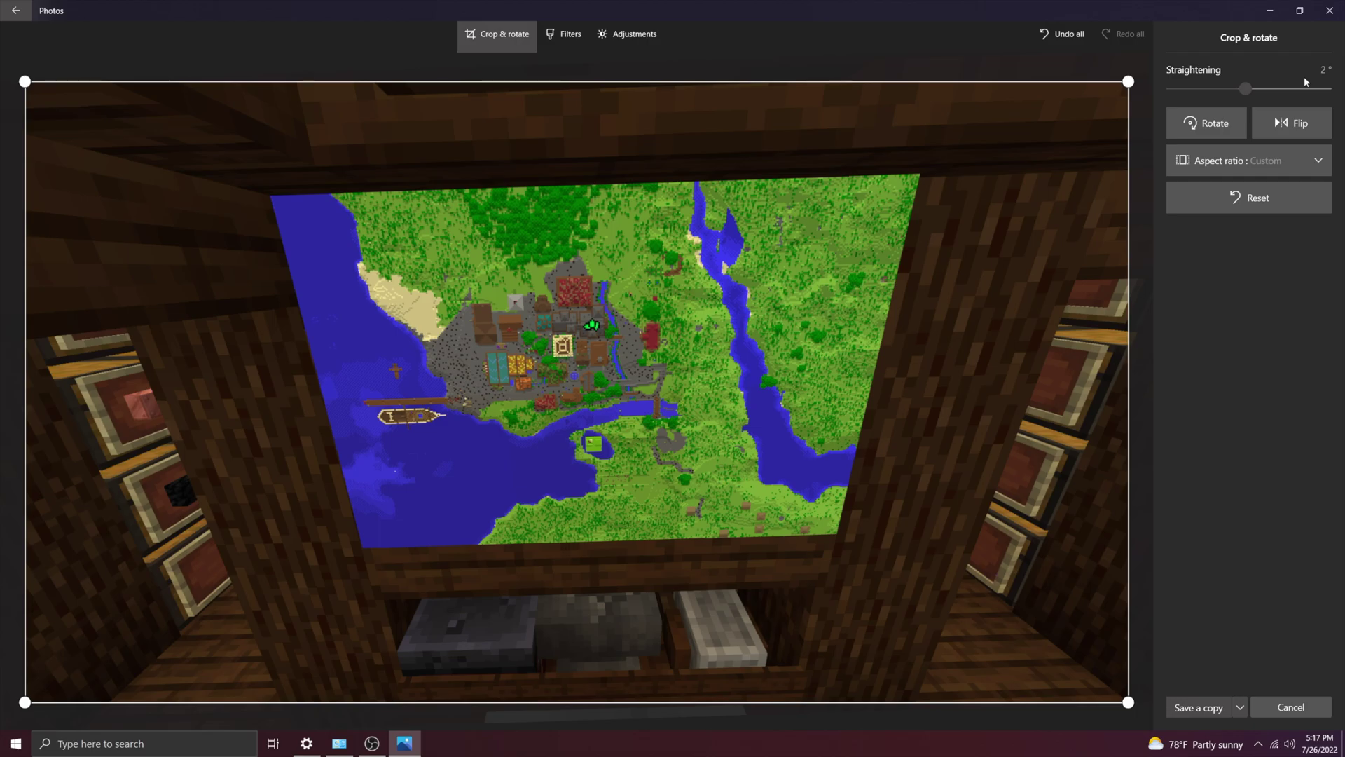
left_click_drag(1246, 90, 1249, 89)
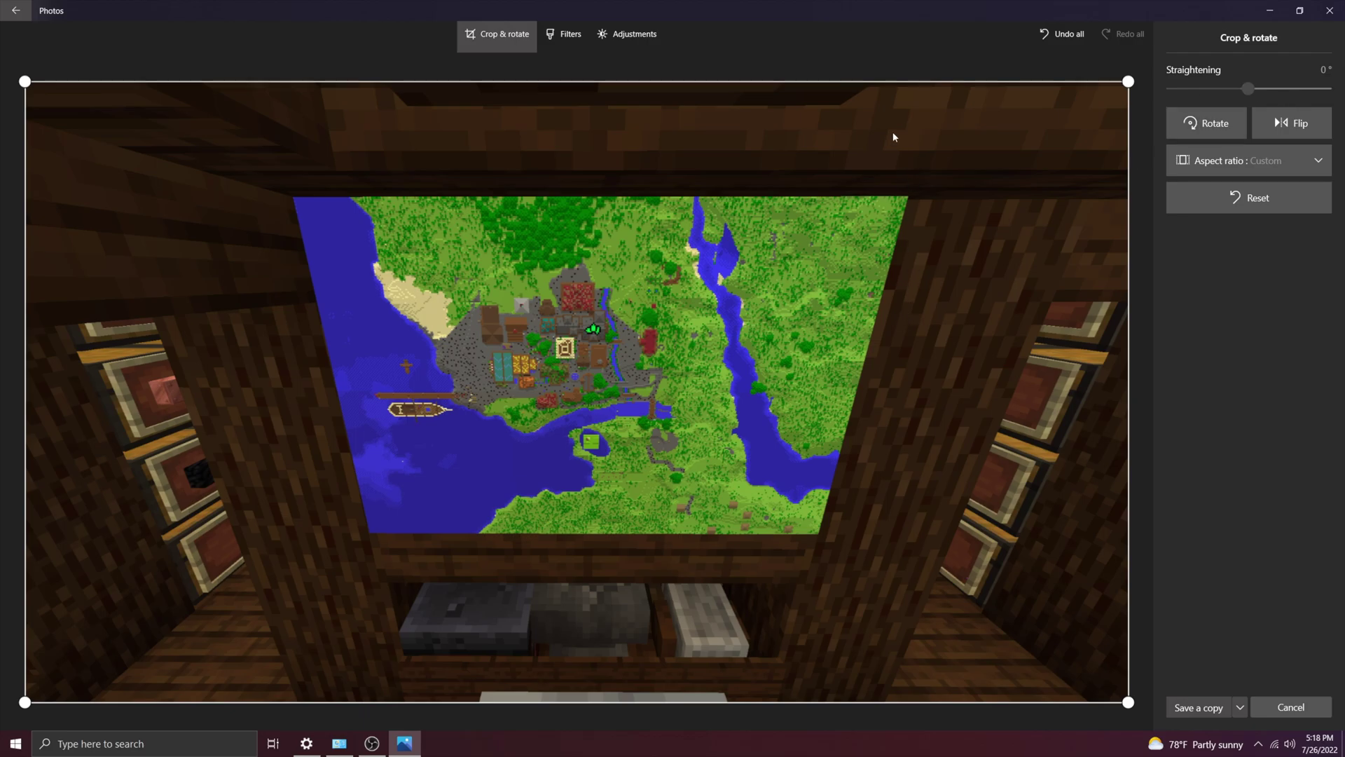
left_click(1218, 129)
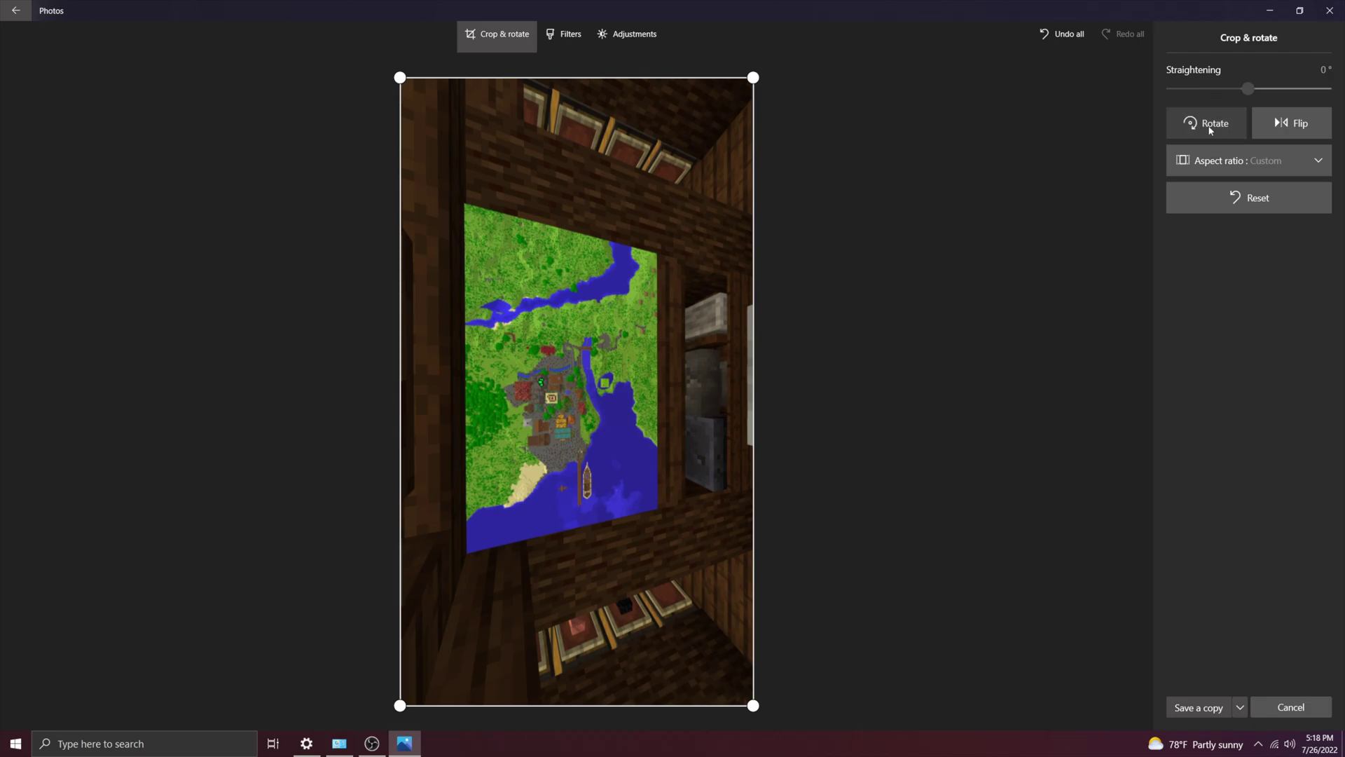
left_click(1209, 128)
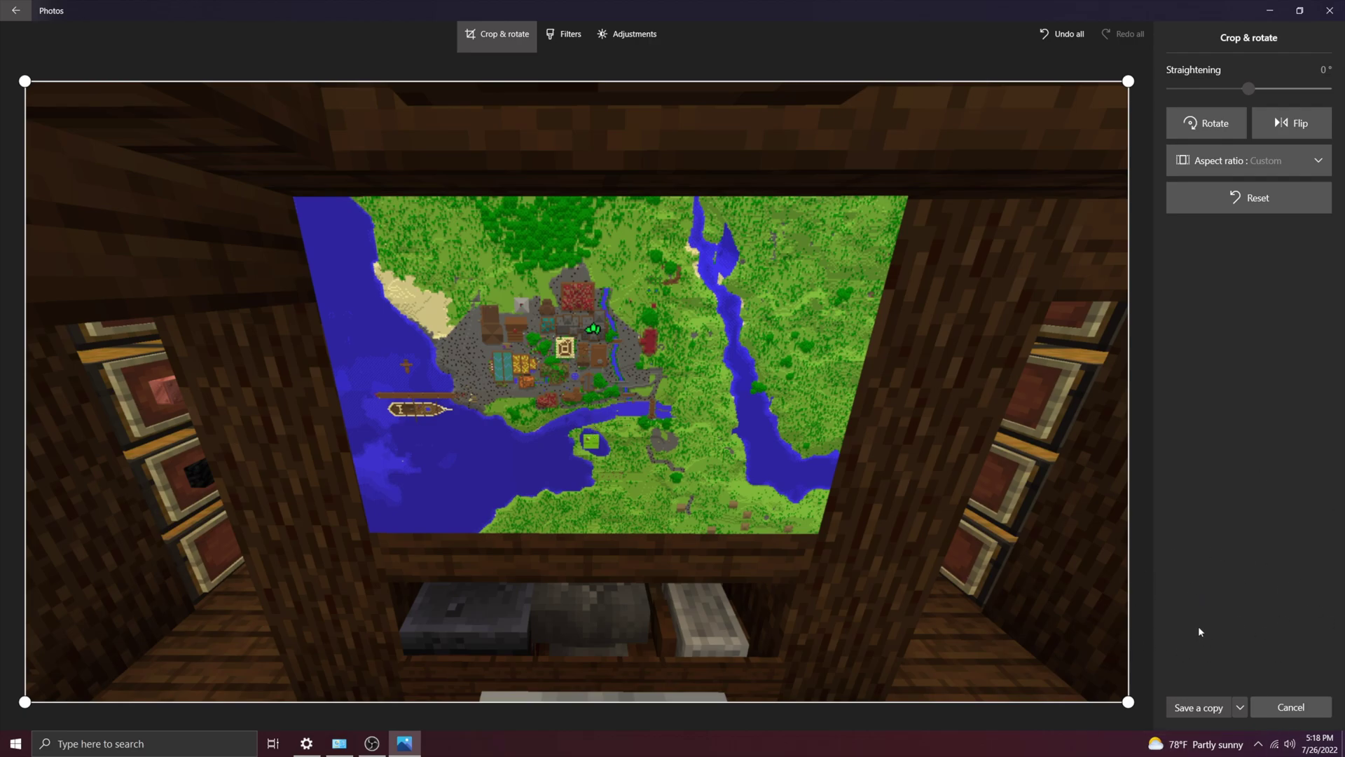
Try the Sauna filter at stronger intensity, then return to the Original look
left_click(567, 34)
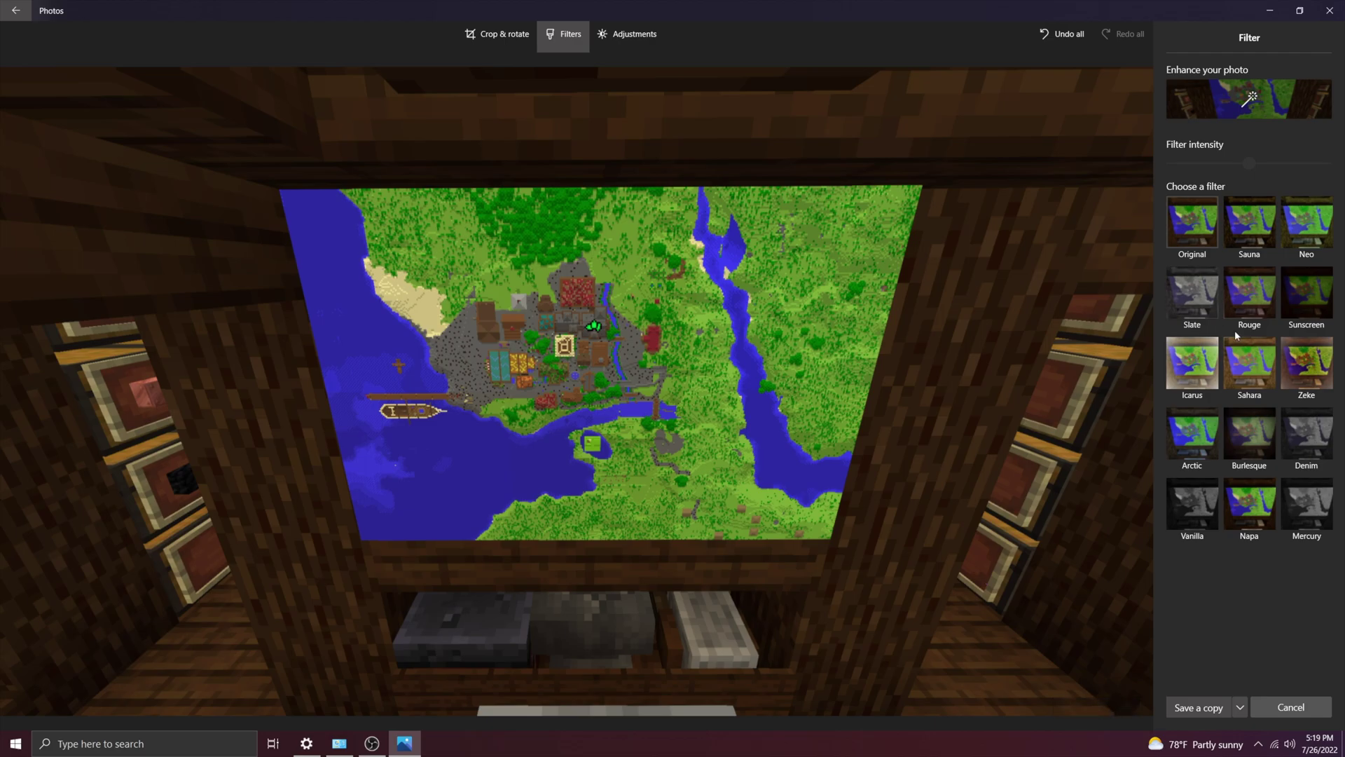
left_click(1249, 218)
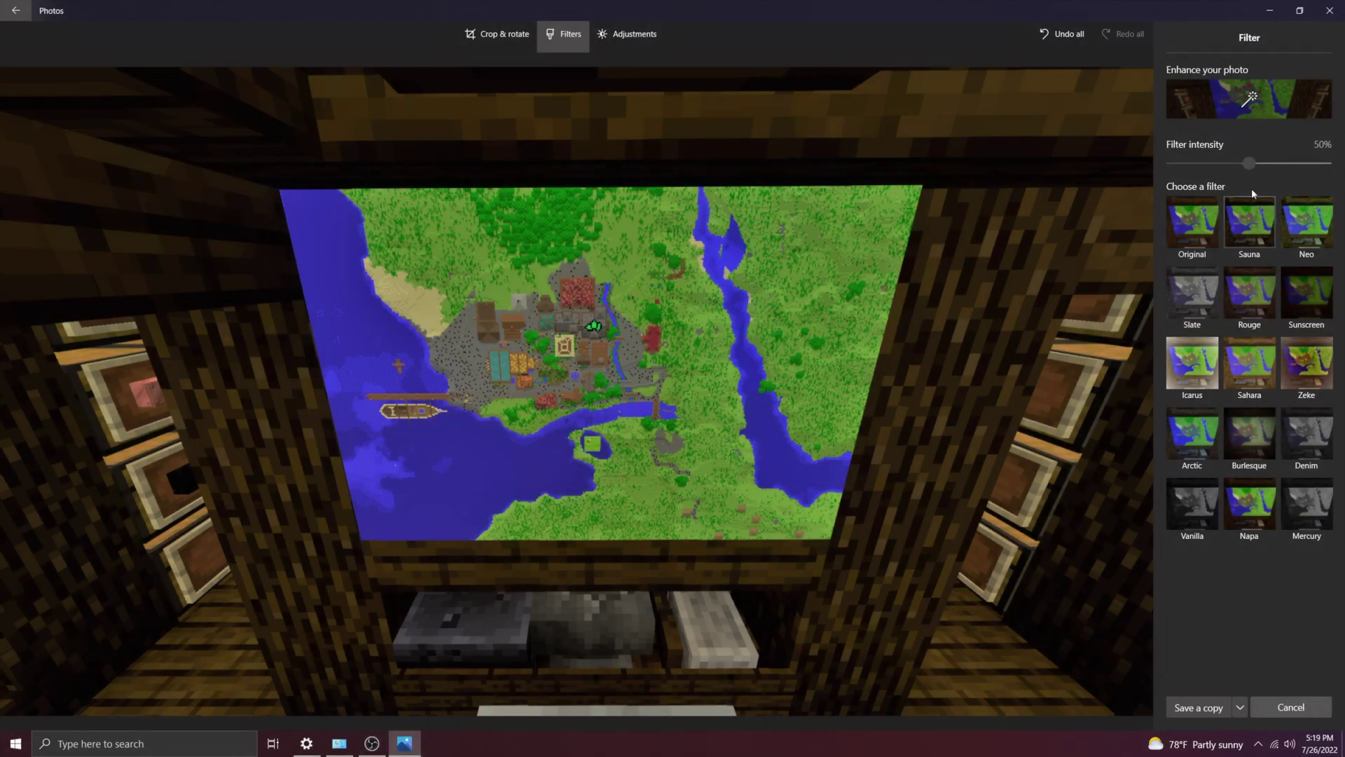
mouse_move(1248, 162)
left_mouse_down()
mouse_move(1291, 162)
mouse_move(1281, 183)
left_mouse_up()
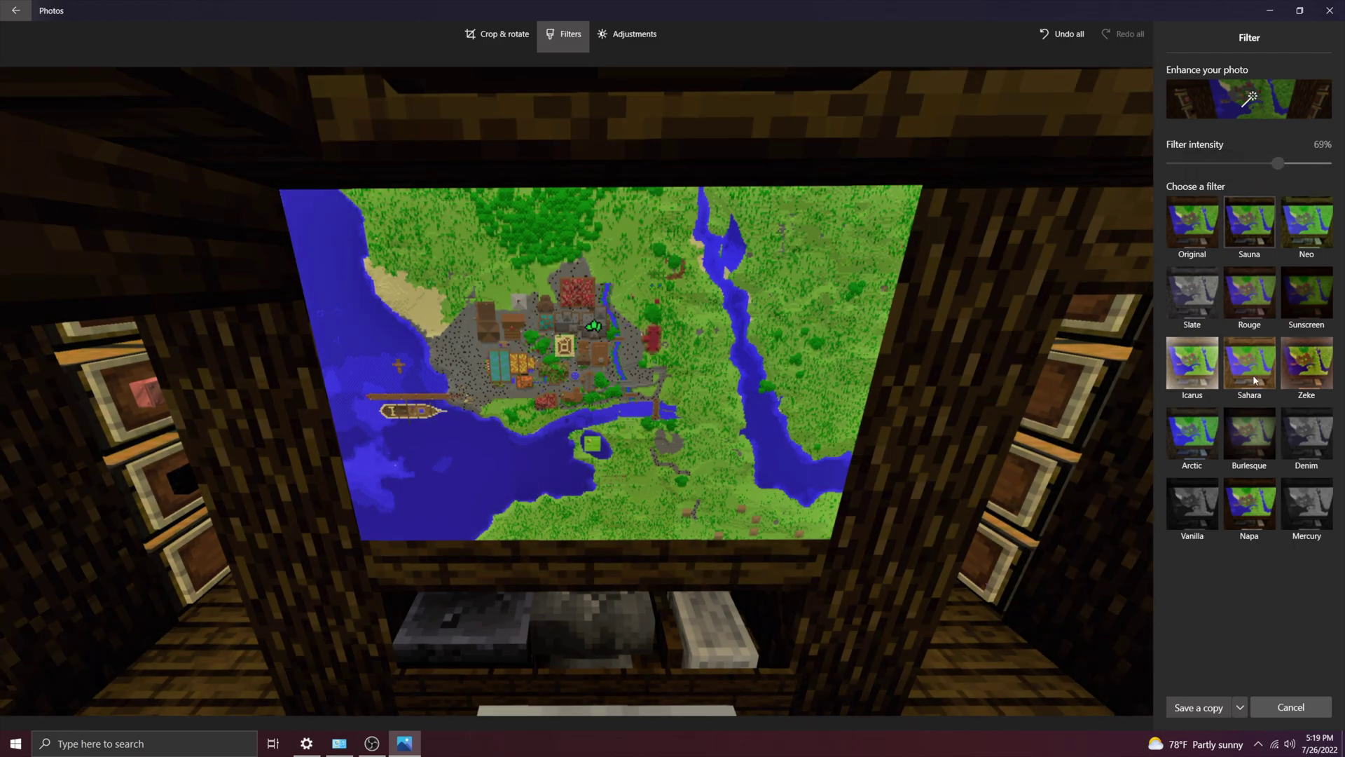
left_click(1192, 226)
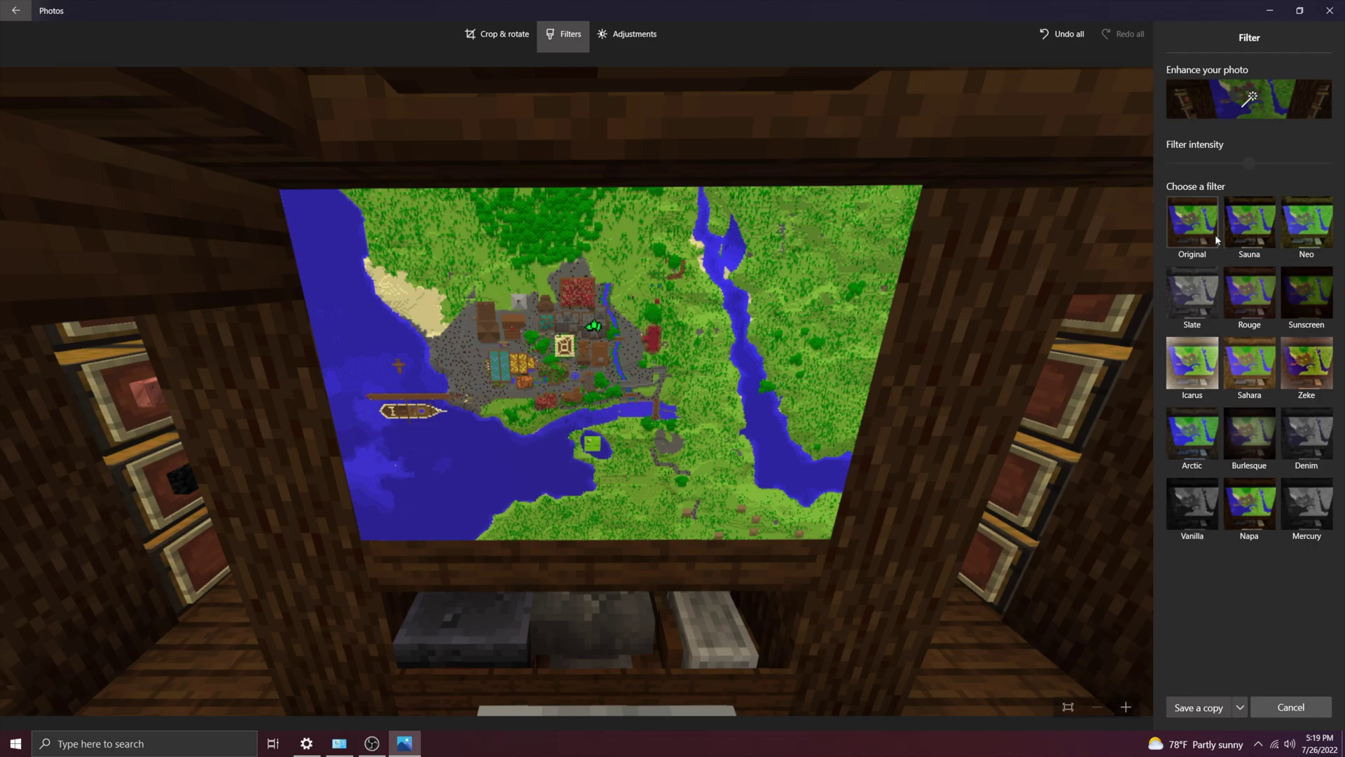
mouse_move(821, 561)
left_click(629, 34)
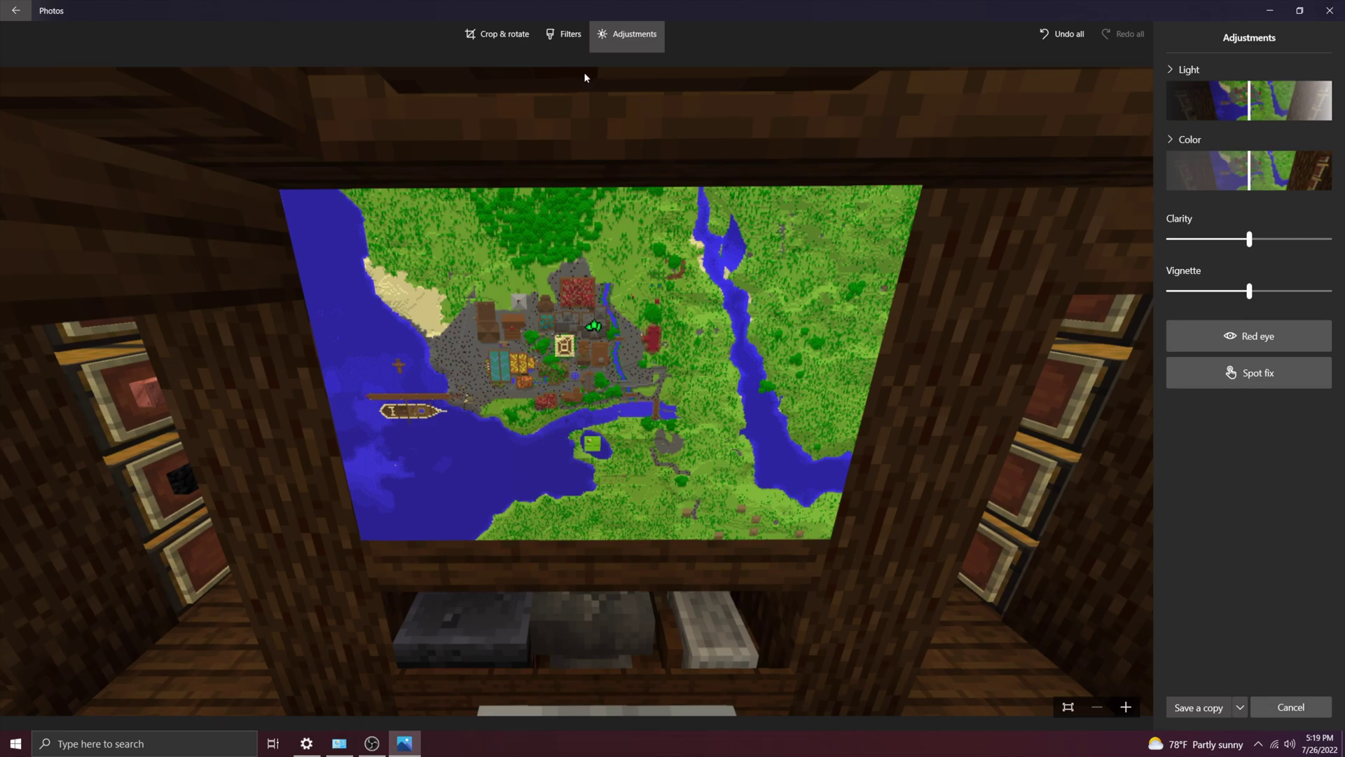
left_click(1173, 140)
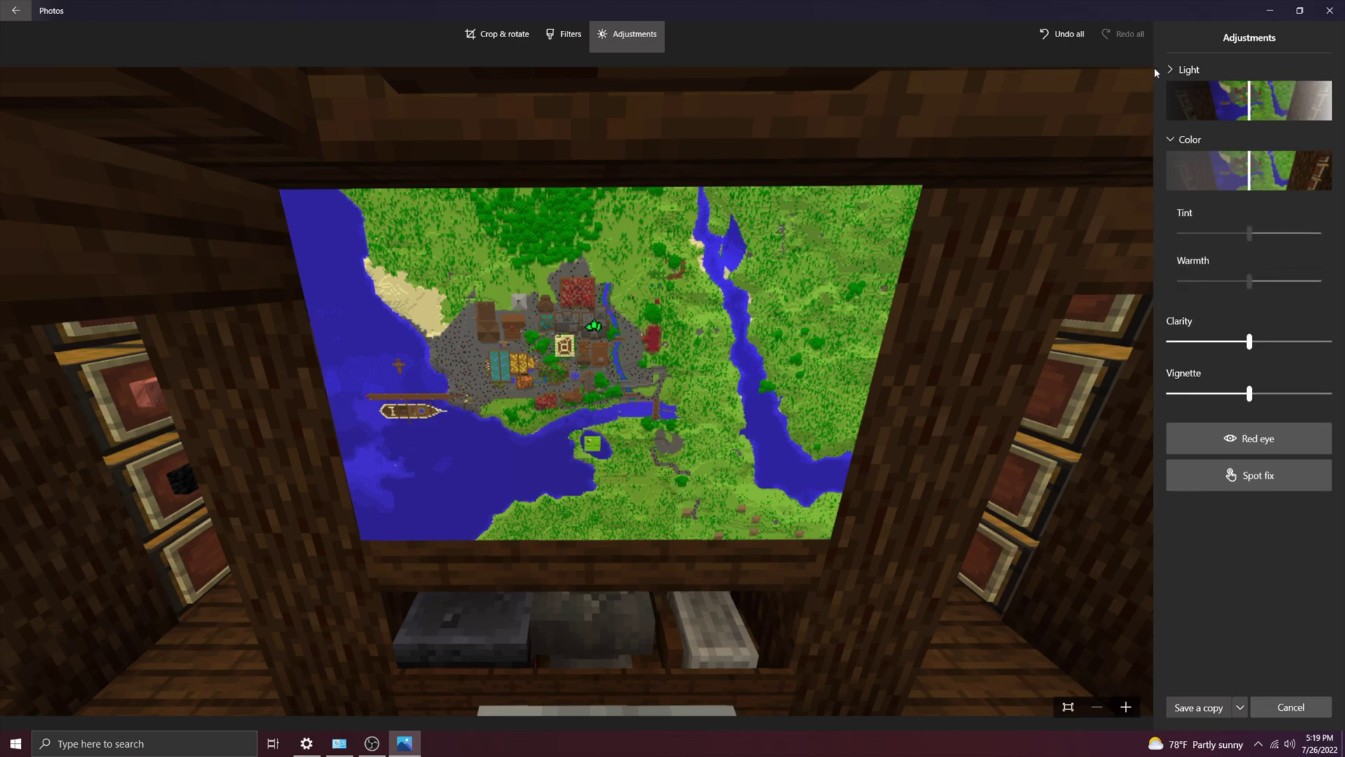
left_click(1171, 70)
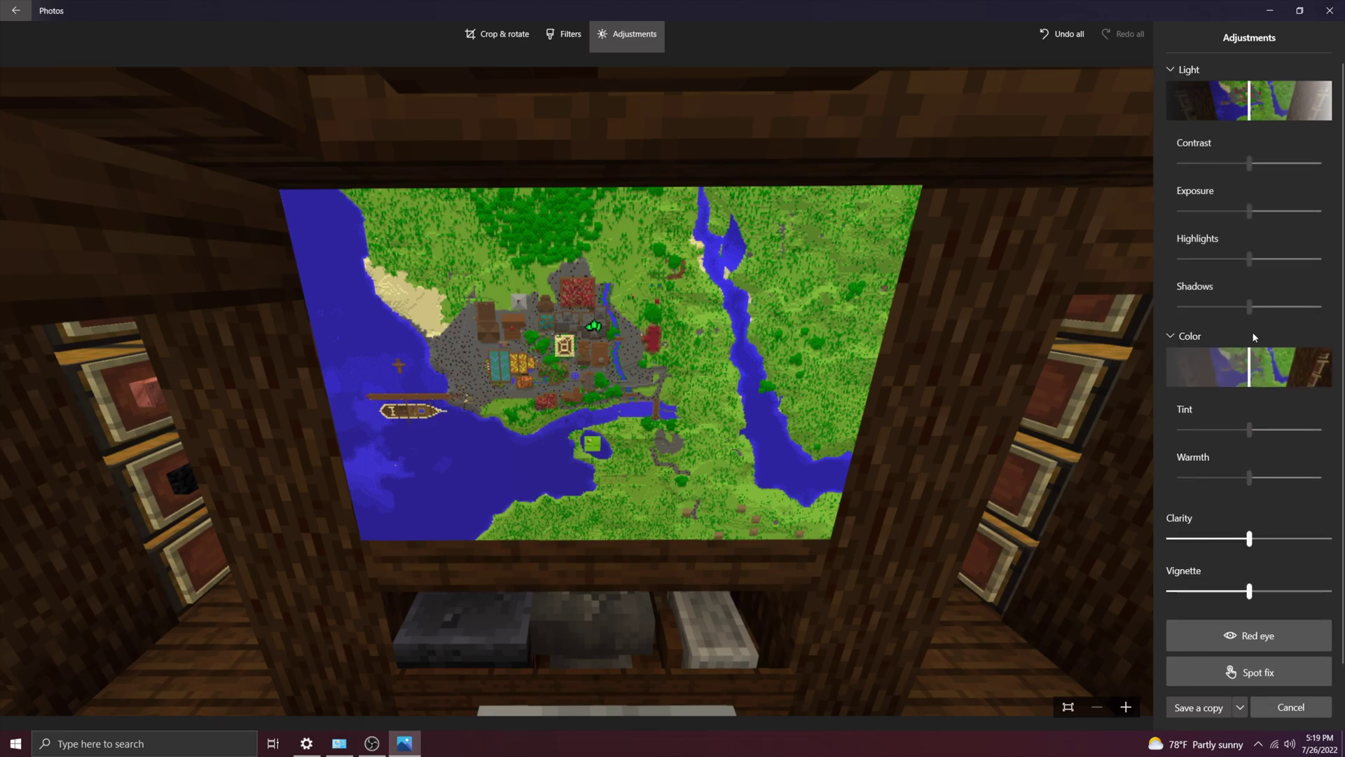
mouse_move(1249, 165)
left_mouse_down()
mouse_move(1284, 166)
mouse_move(1253, 166)
left_mouse_up()
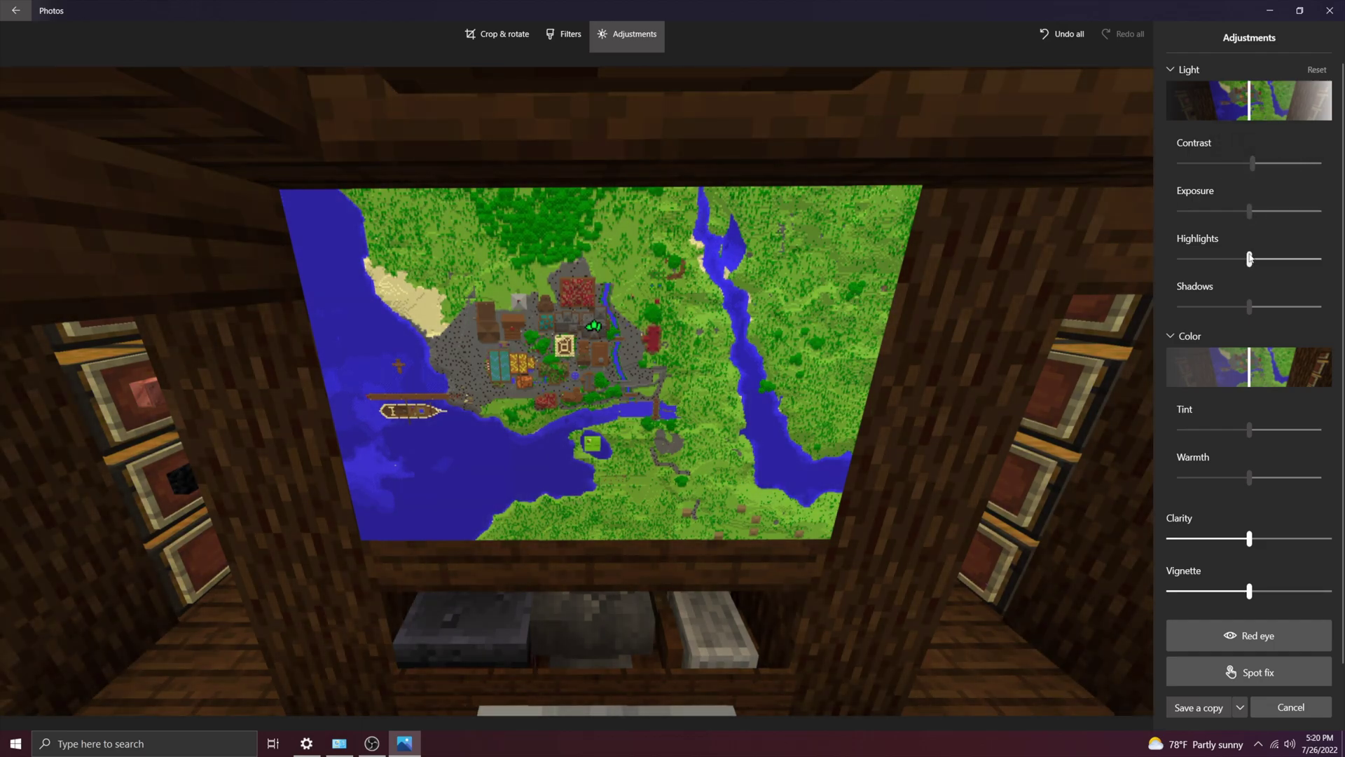
mouse_move(1251, 212)
left_mouse_down()
mouse_move(1293, 213)
mouse_move(1261, 212)
left_mouse_up()
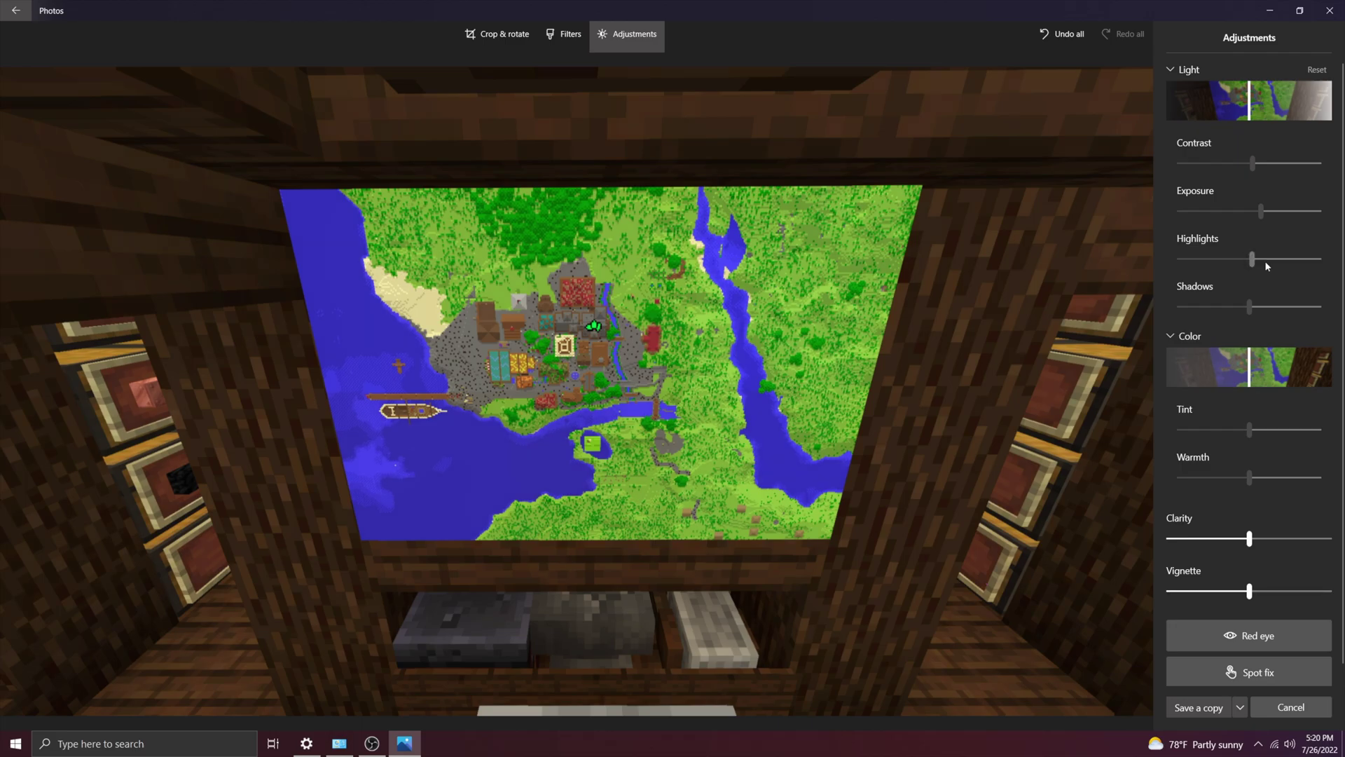
left_click(1317, 70)
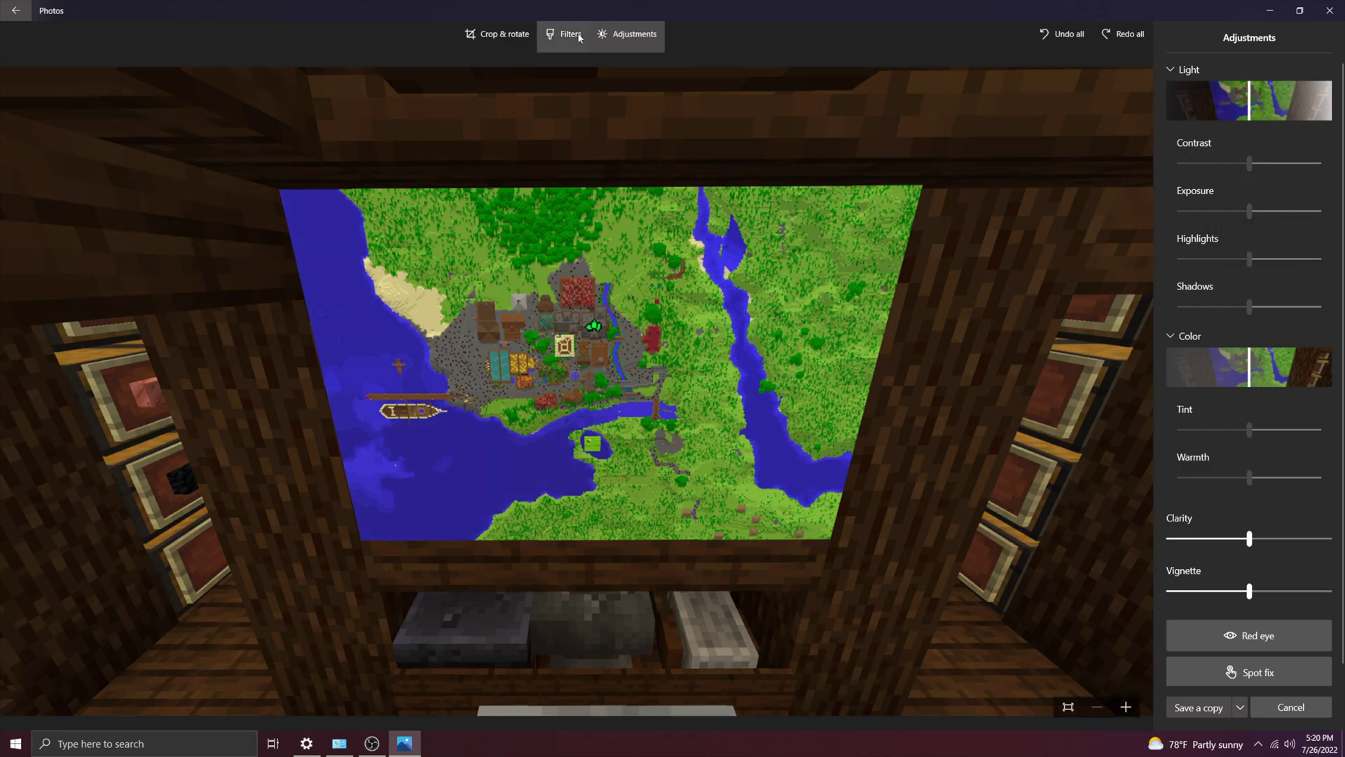
left_click(571, 35)
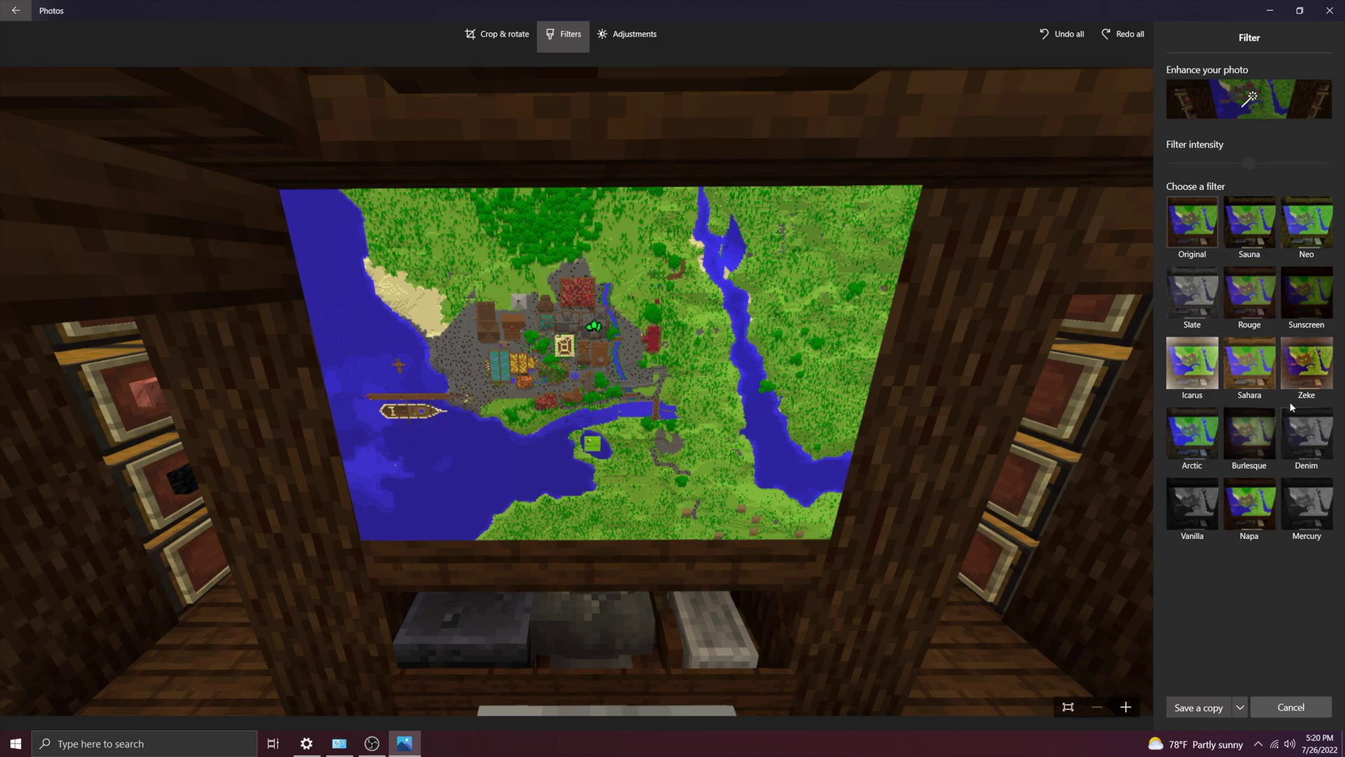
left_click(630, 34)
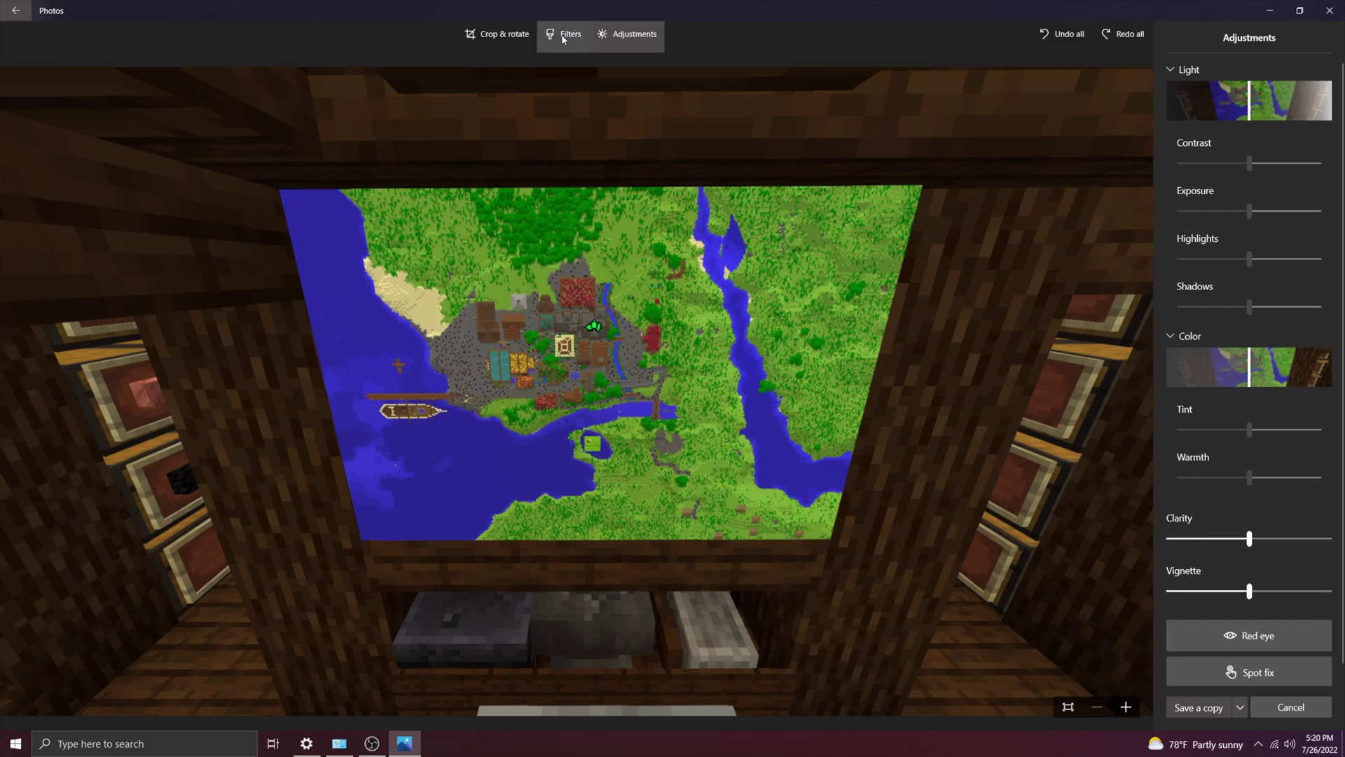
left_click(566, 34)
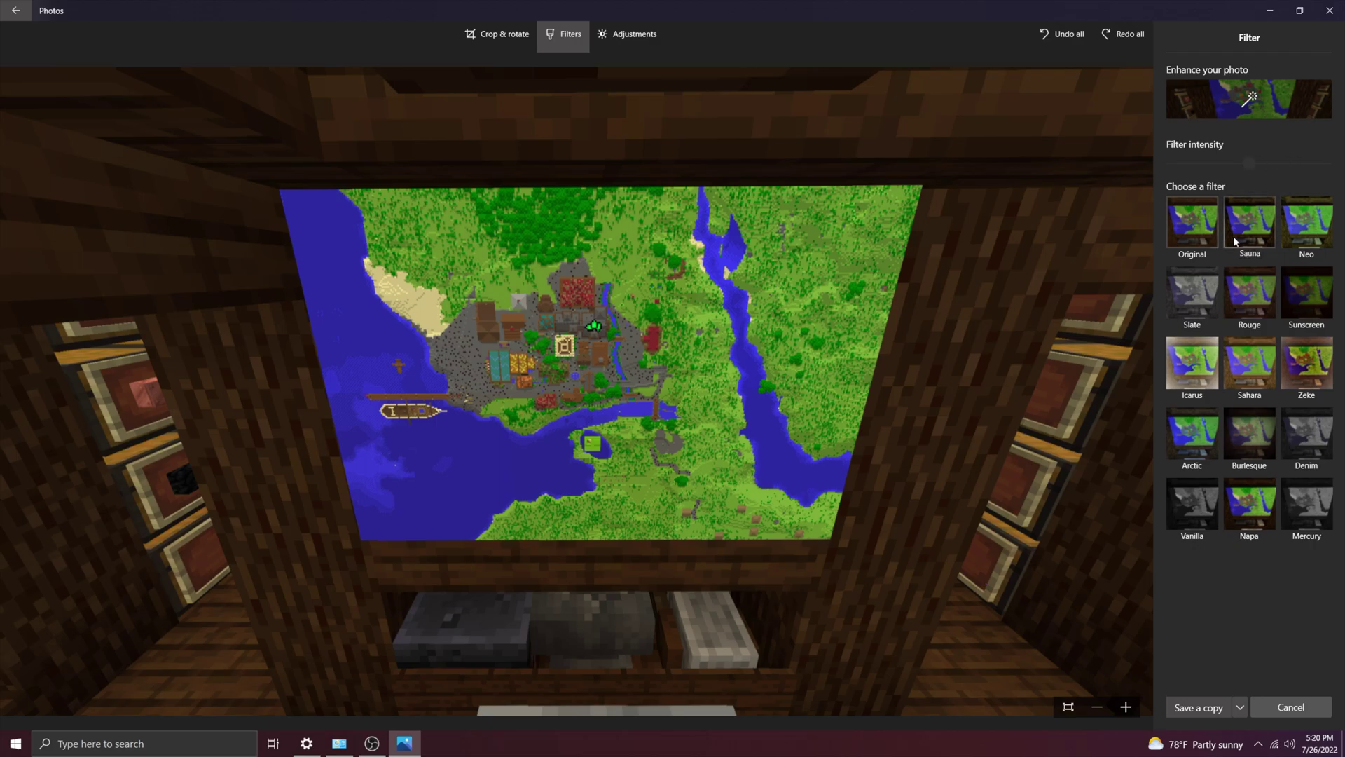
left_click(1249, 223)
mouse_move(1249, 163)
left_mouse_down()
mouse_move(1303, 163)
mouse_move(1250, 163)
left_mouse_up()
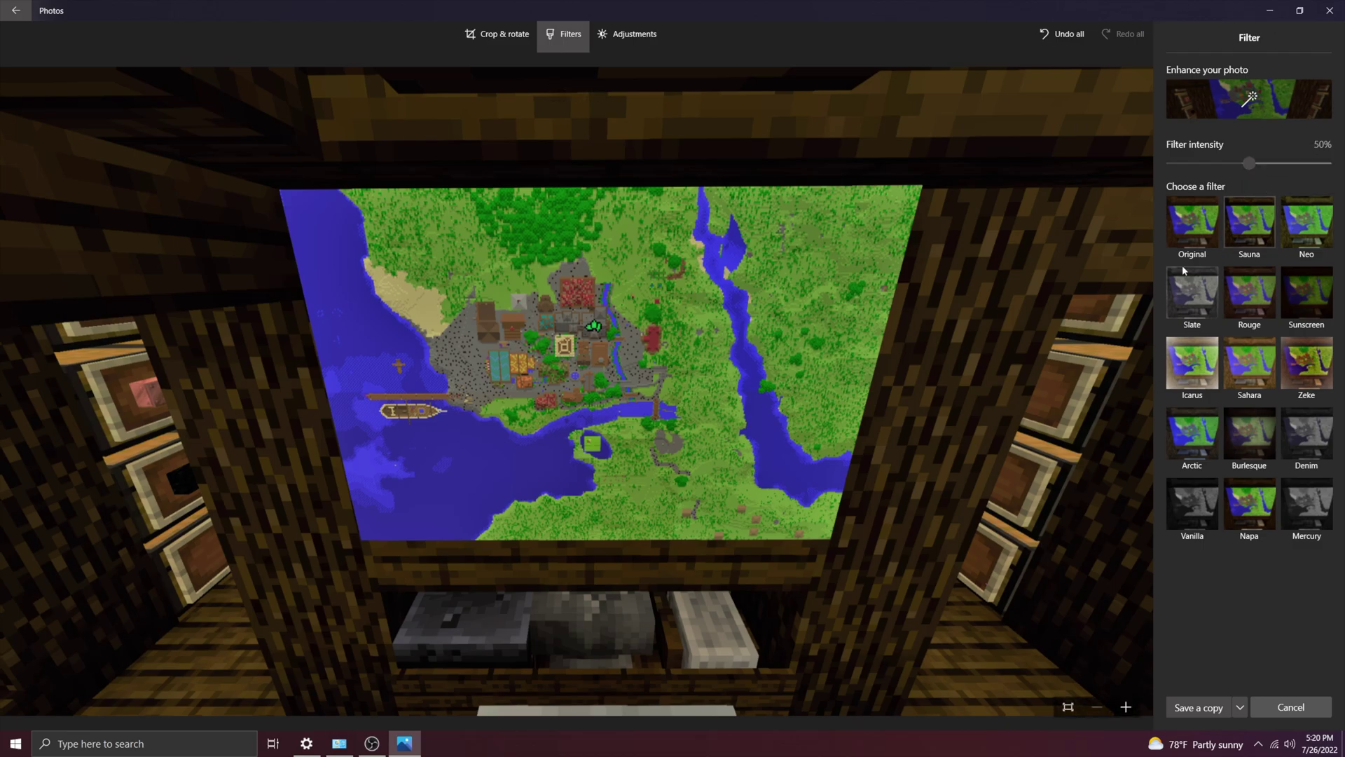
left_click(1192, 226)
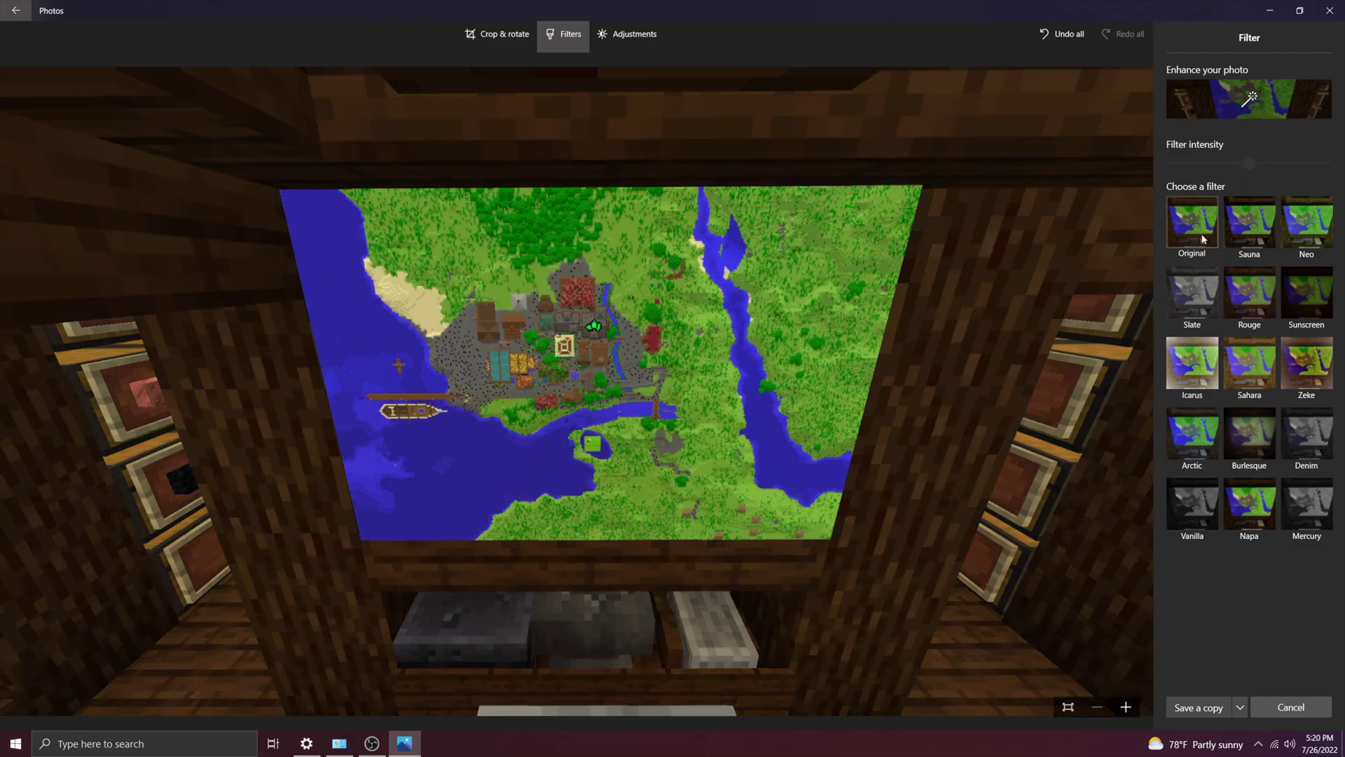
Push contrast to maximum in Adjustments, then return it to neutral
left_click(627, 34)
left_click(1317, 162)
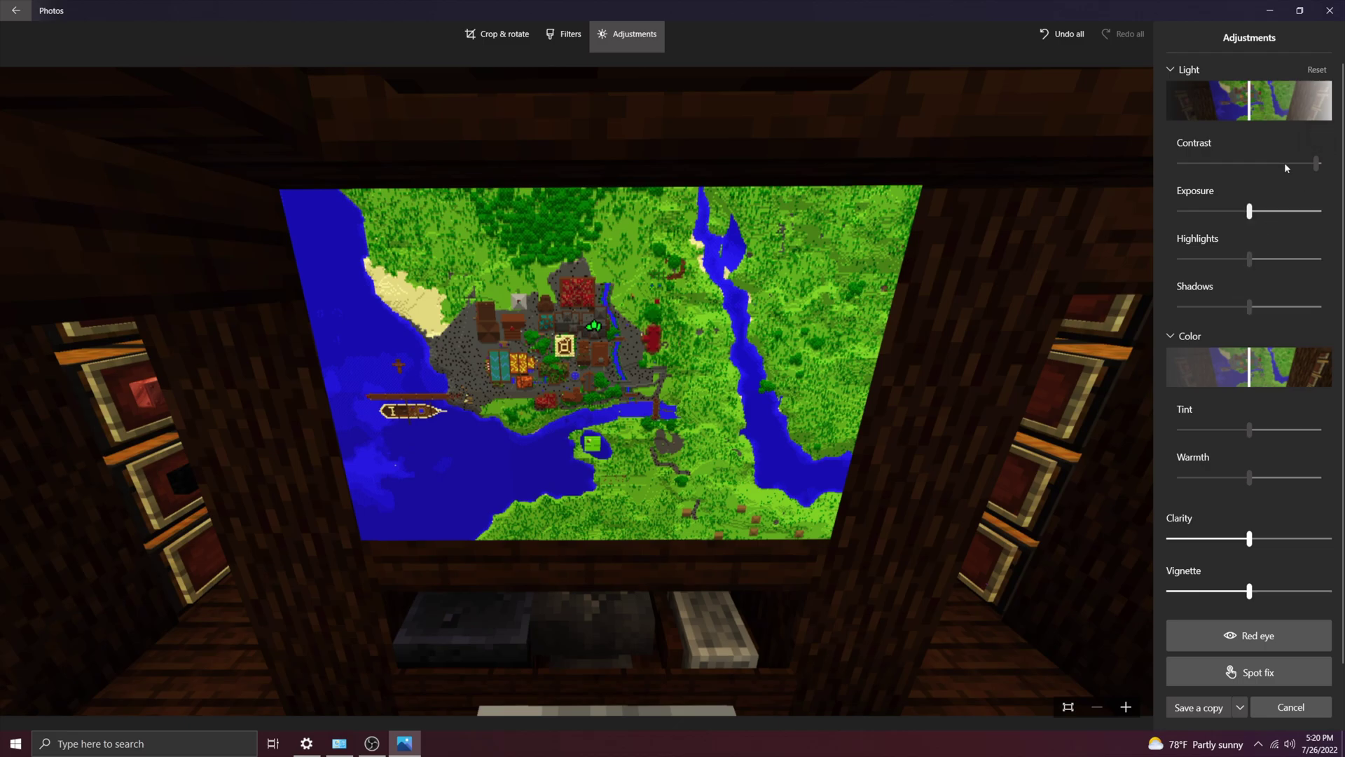
left_click(1318, 69)
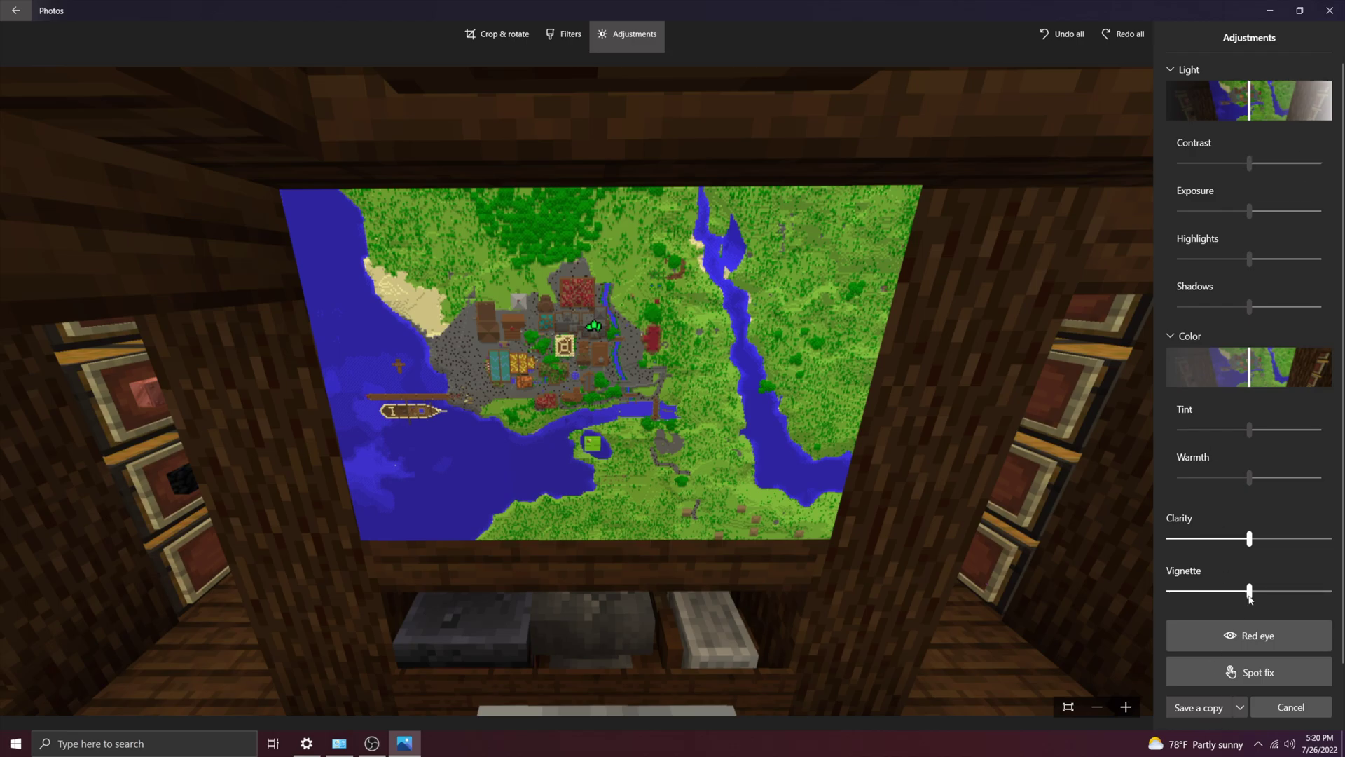
scroll(1249, 258, "down", 1)
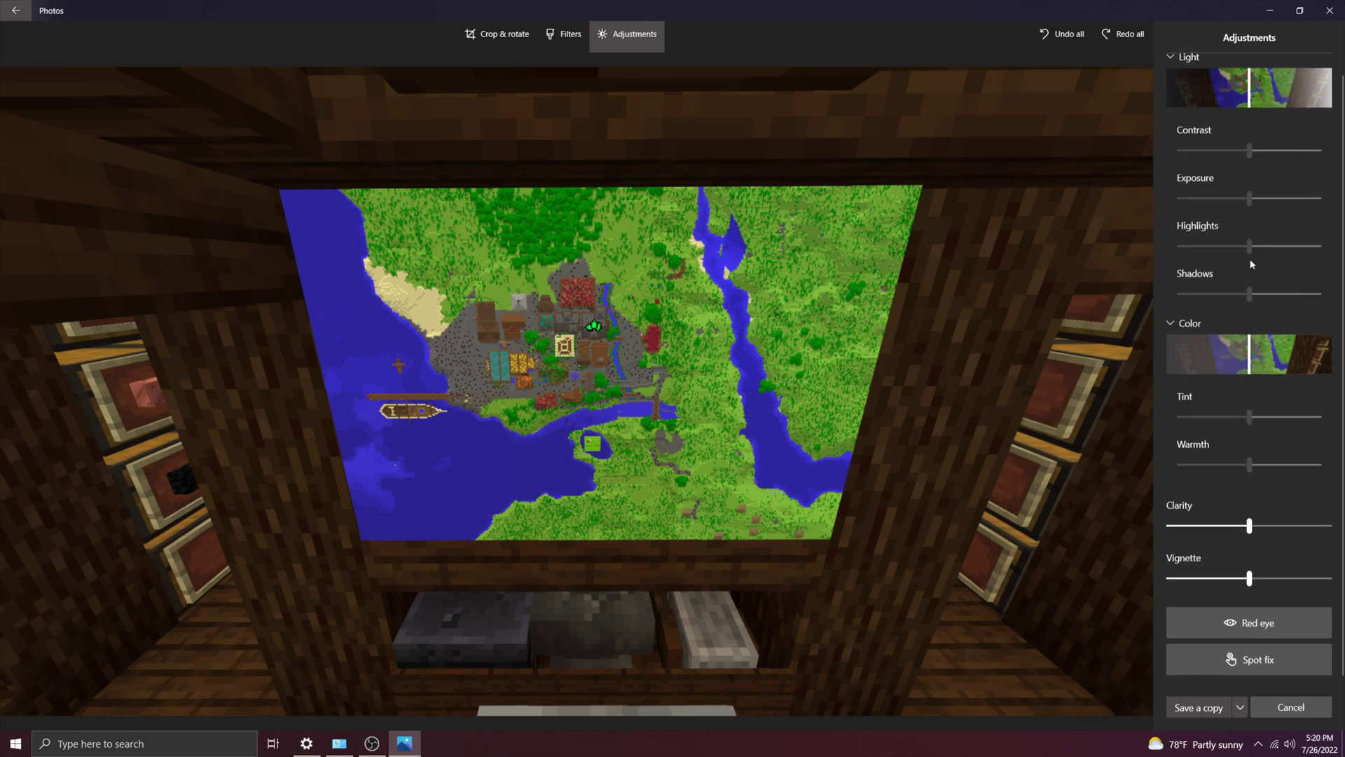
scroll(1246, 286, "down", 1)
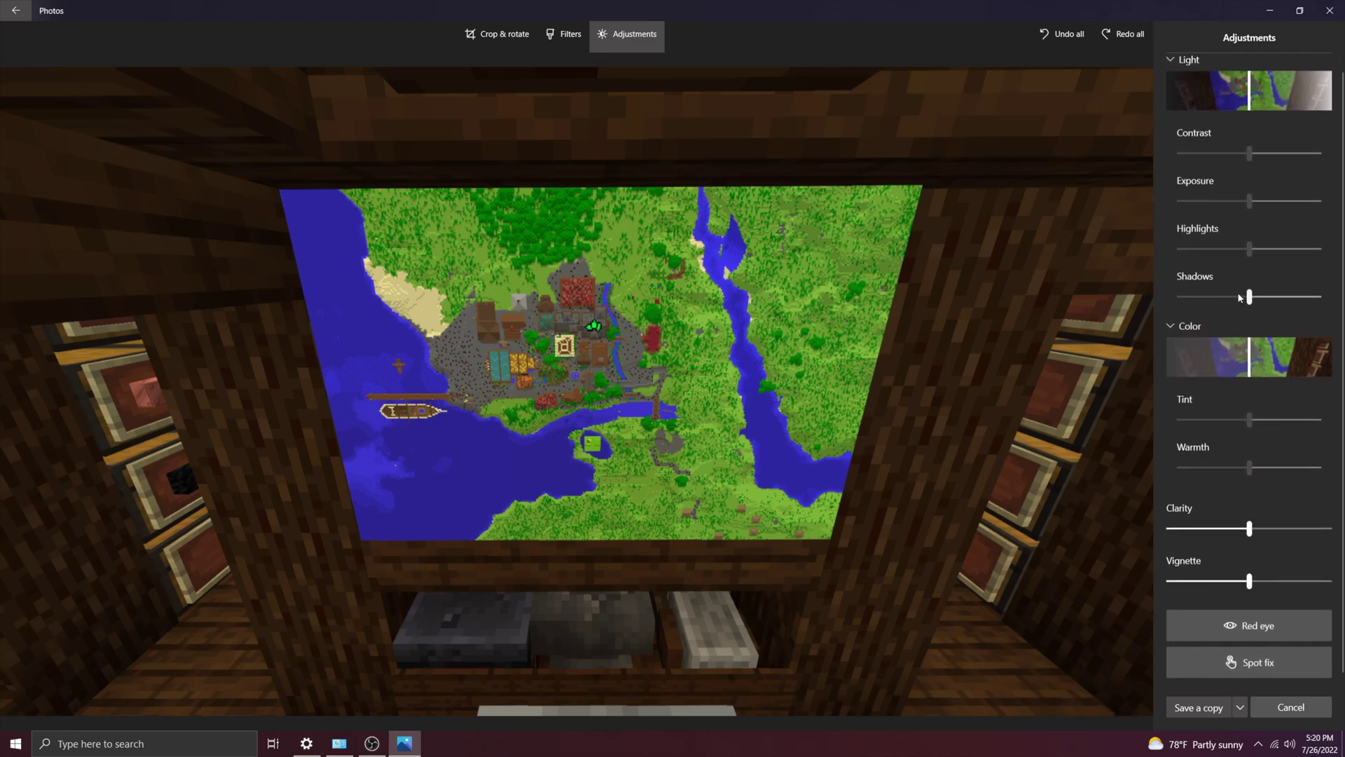
scroll(1205, 312, "up", 1)
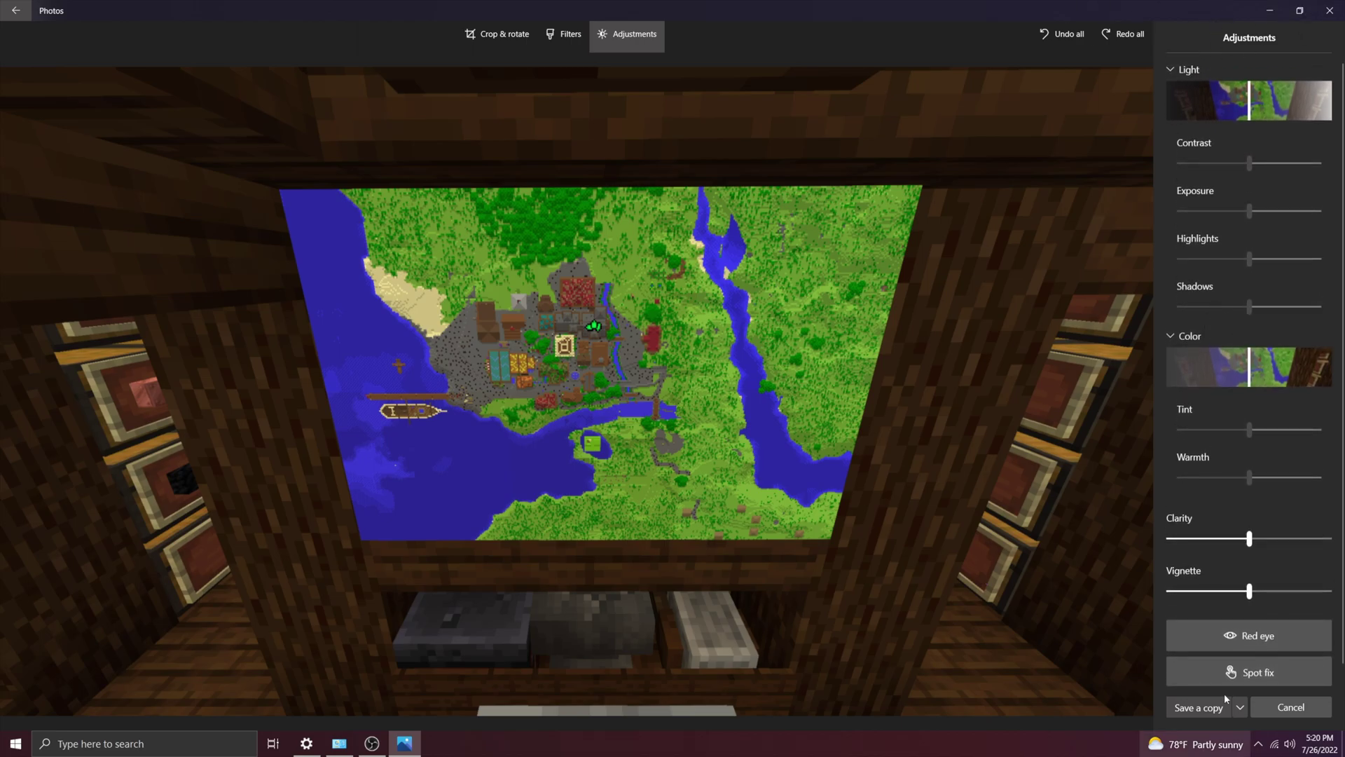
scroll(1269, 628, "down", 1)
scroll(1269, 628, "up", 1)
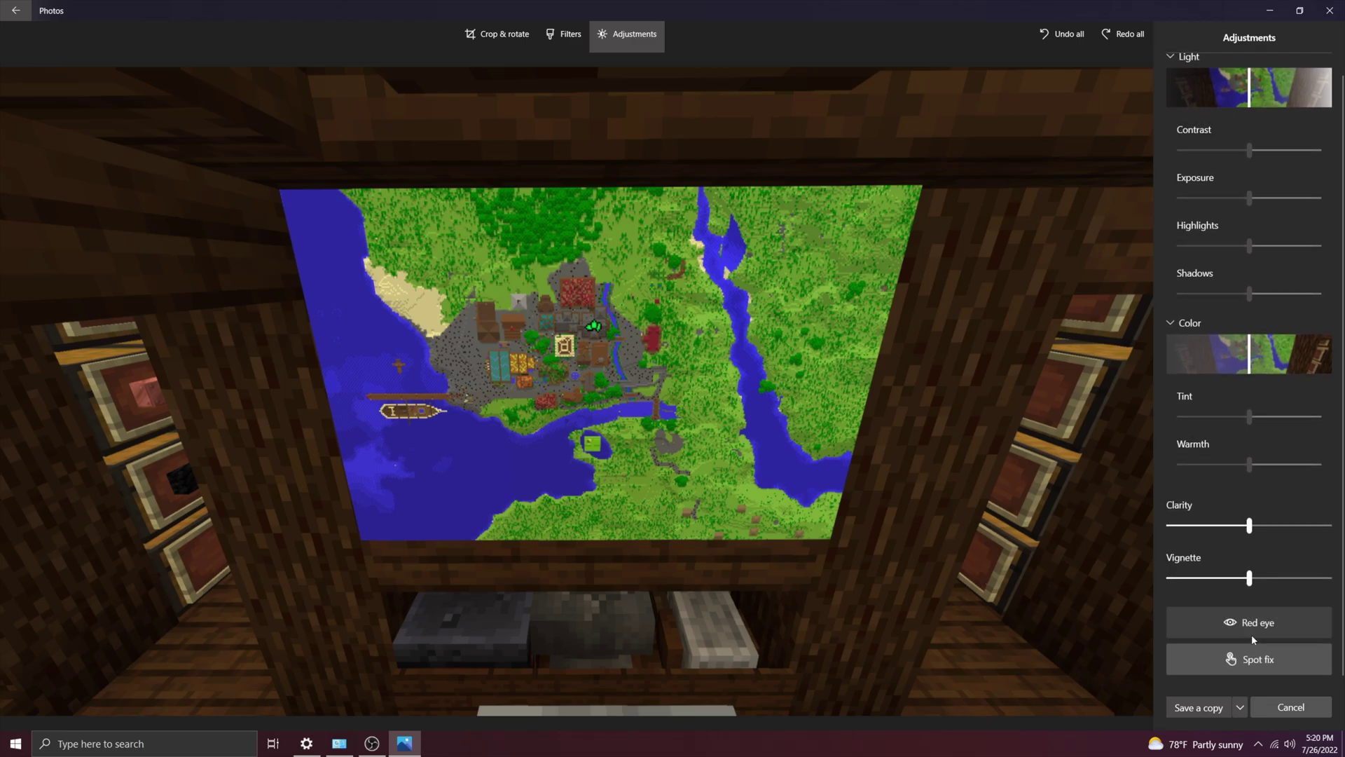
scroll(1256, 413, "up", 1)
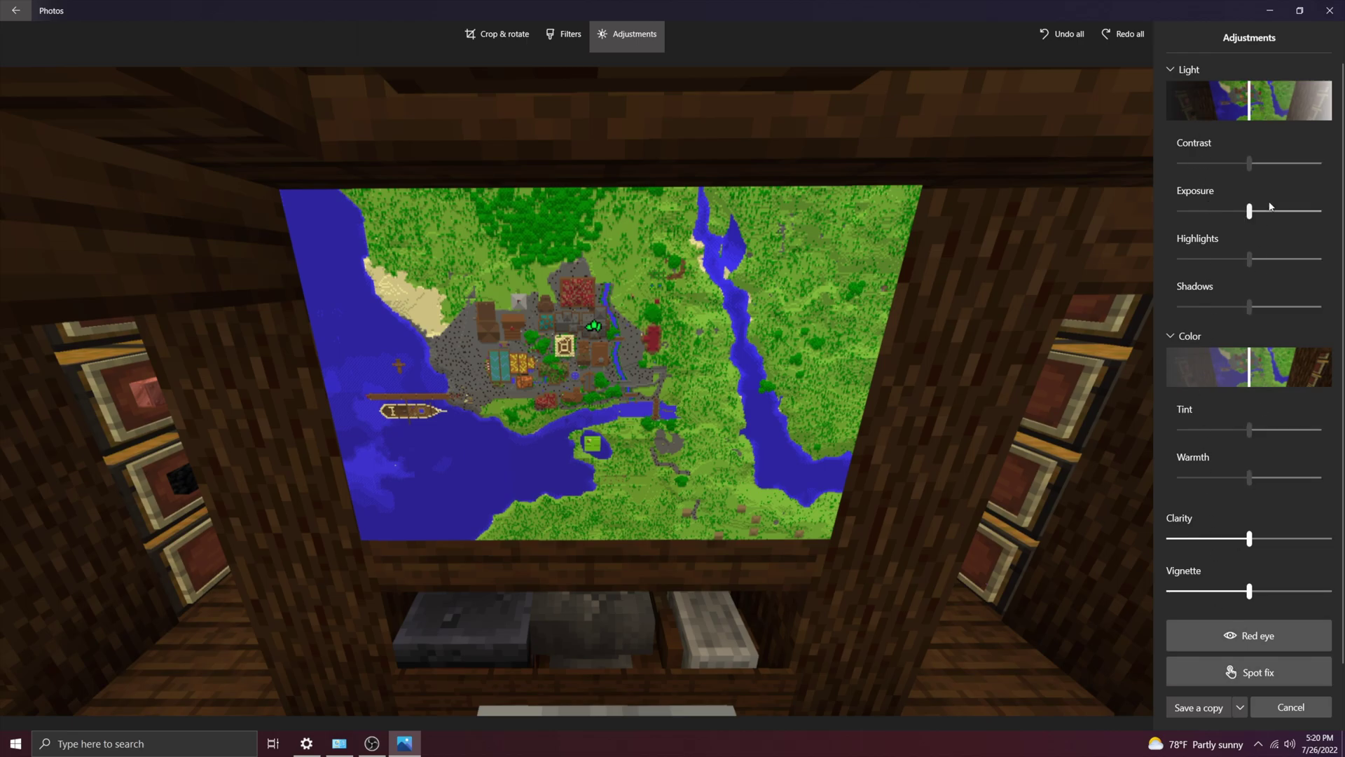
scroll(1216, 513, "down", 1)
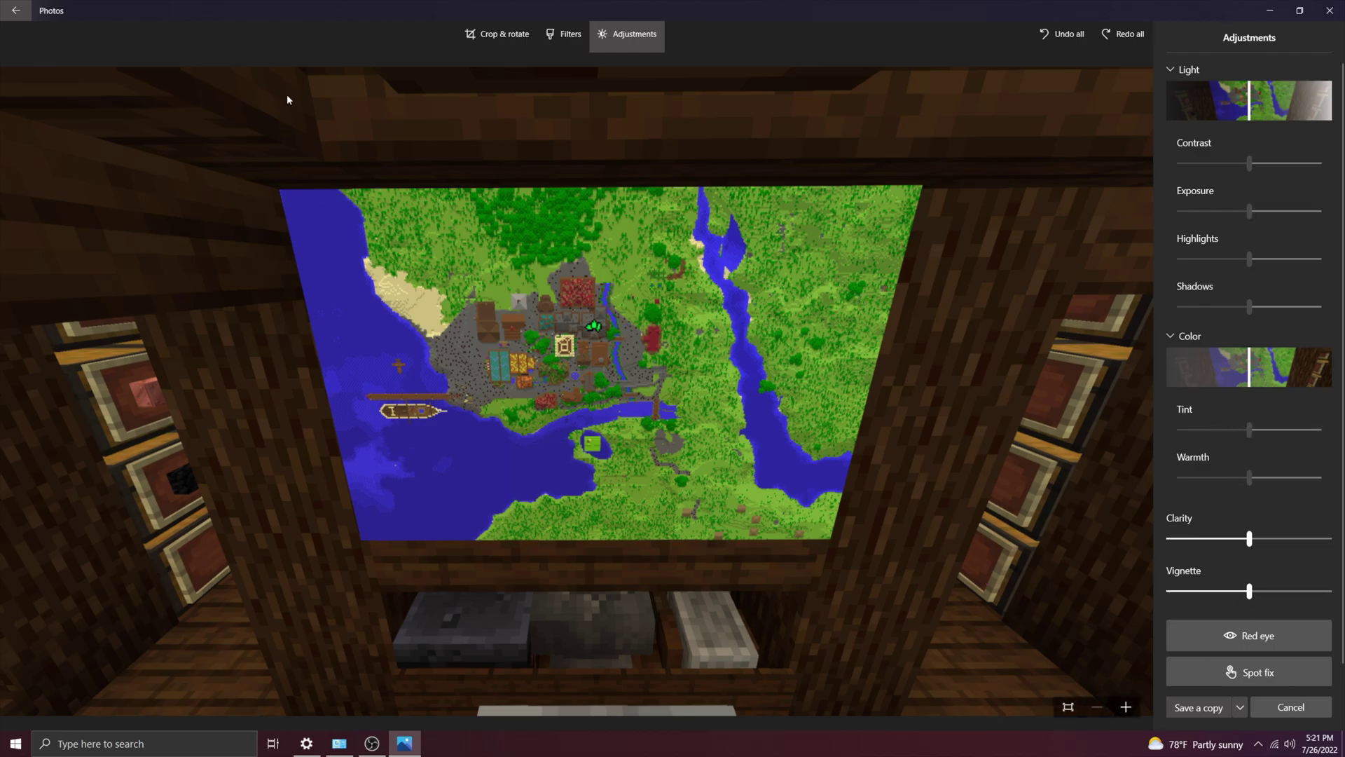
left_click_drag(483, 10, 693, 2)
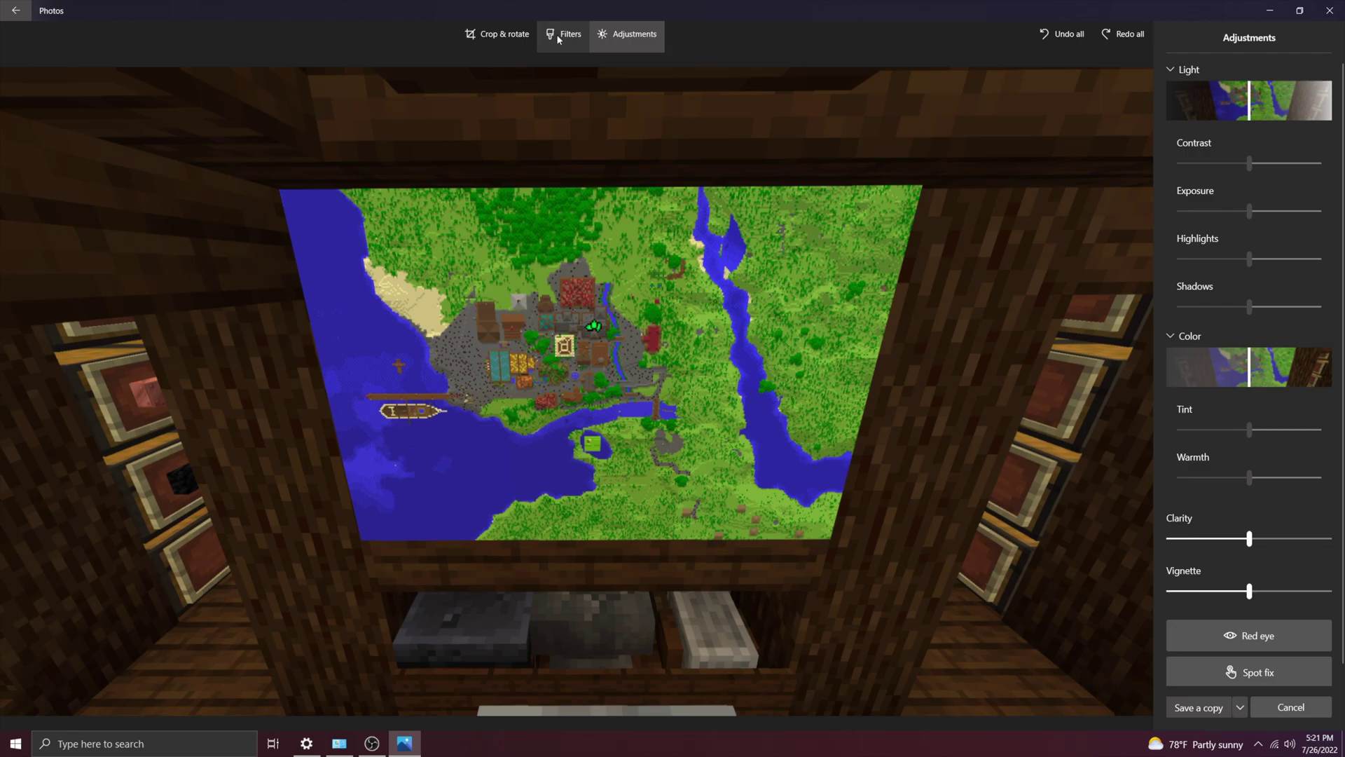
Crop tightly around the village and harbour, then reset to the full screenshot
left_click(497, 33)
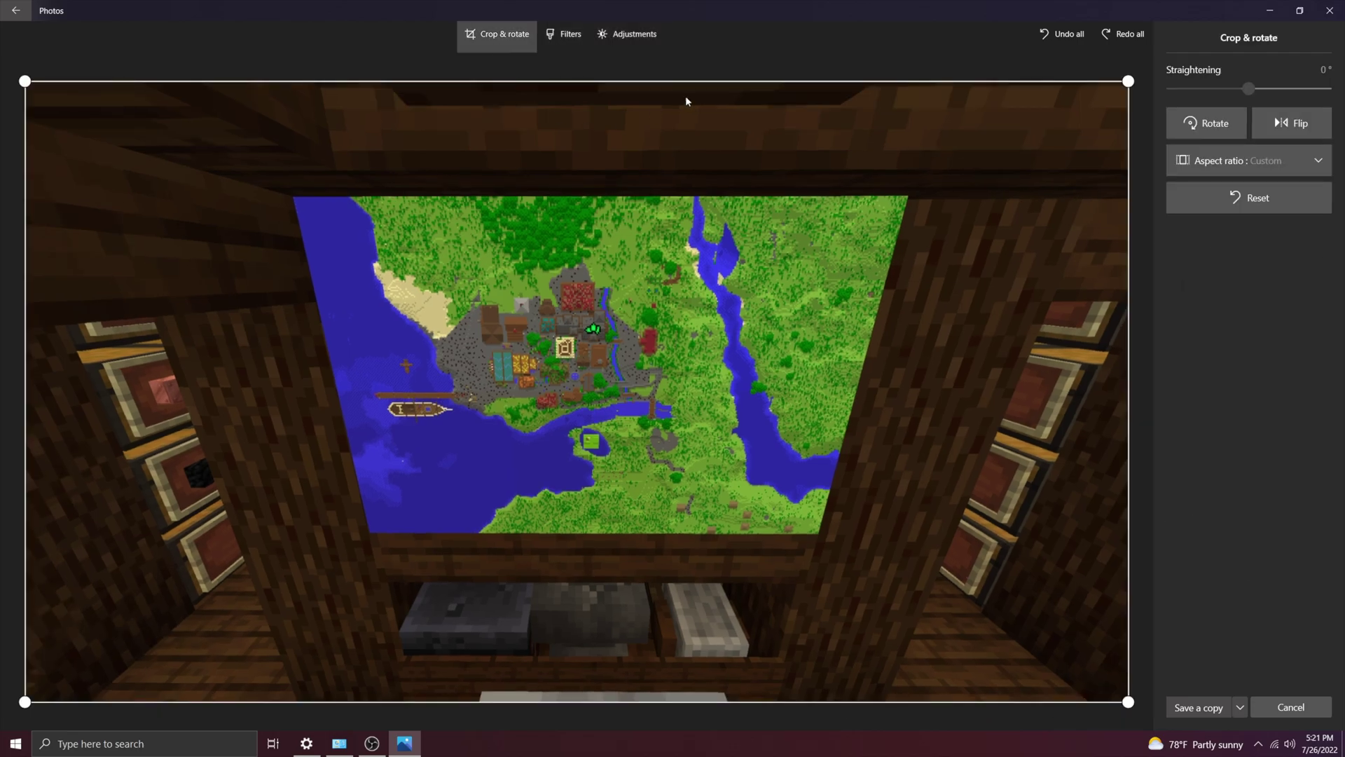
scroll(998, 168, "up", 3)
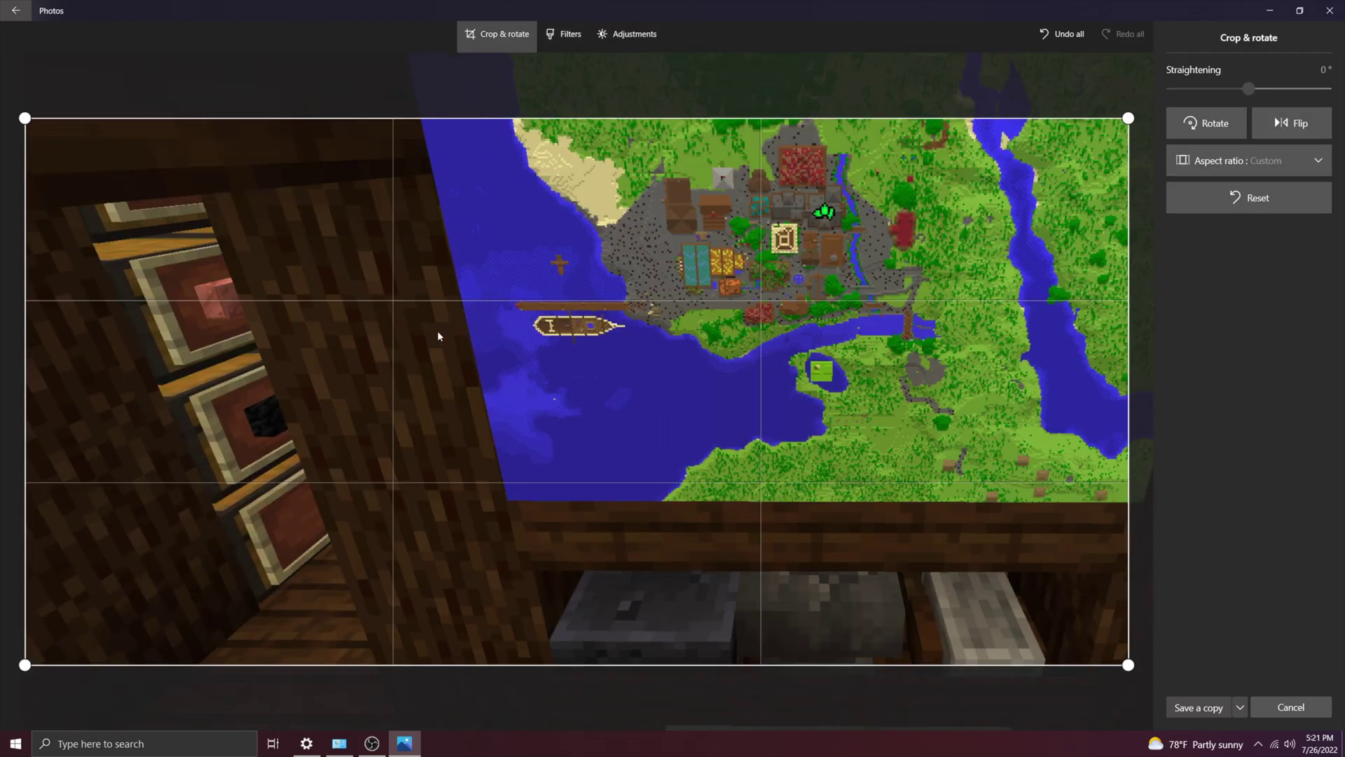
left_click_drag(453, 478, 639, 510)
left_click(1249, 198)
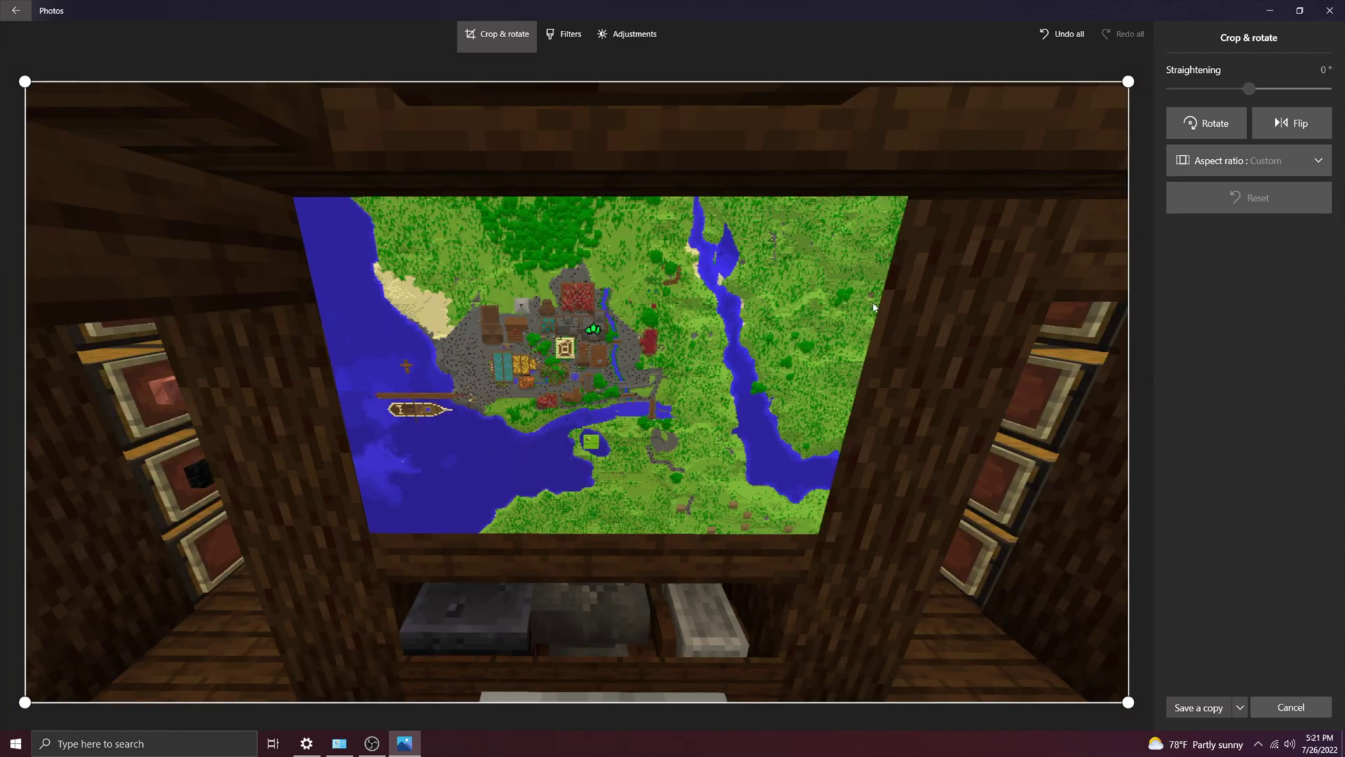
Pass through Filters to Adjustments and reset the light settings to defaults
left_click(565, 35)
left_click(498, 35)
left_click(567, 33)
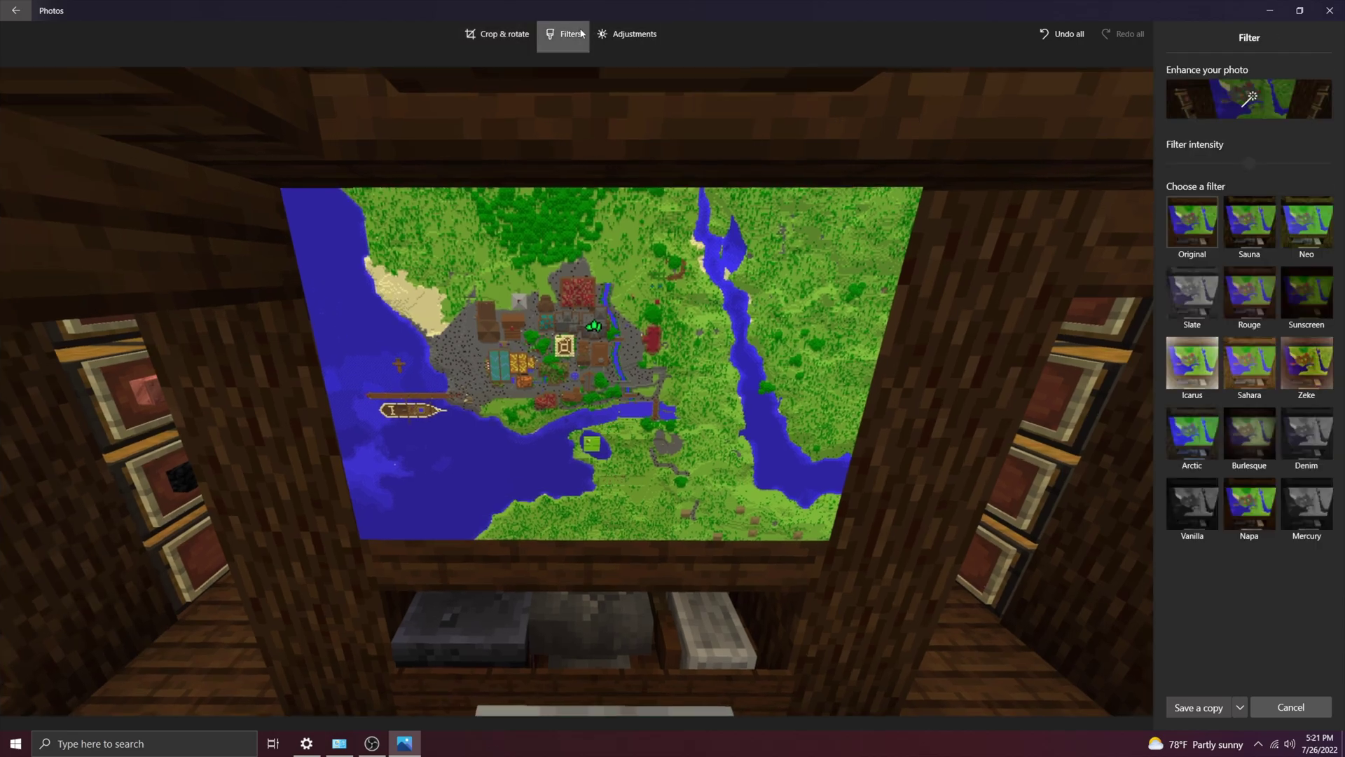
left_click(629, 34)
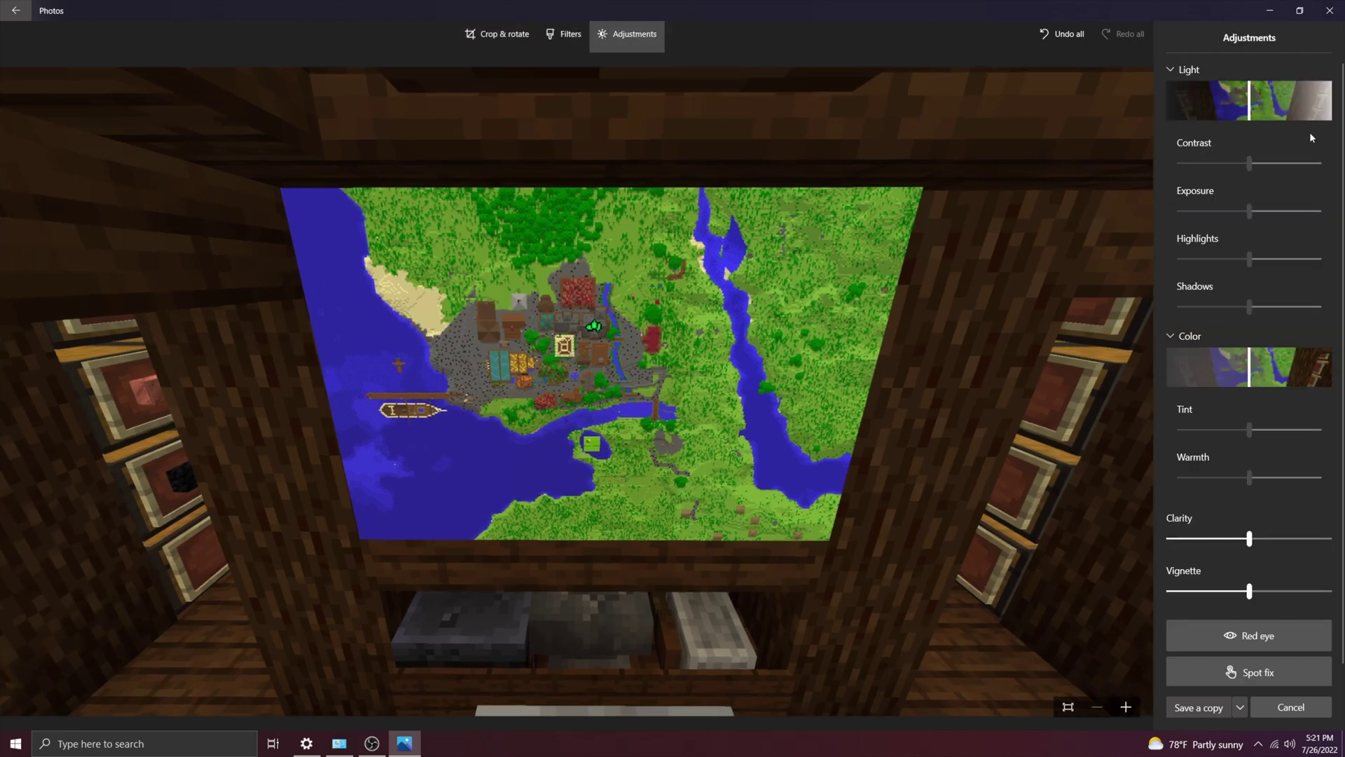
left_click(1319, 70)
key("super")
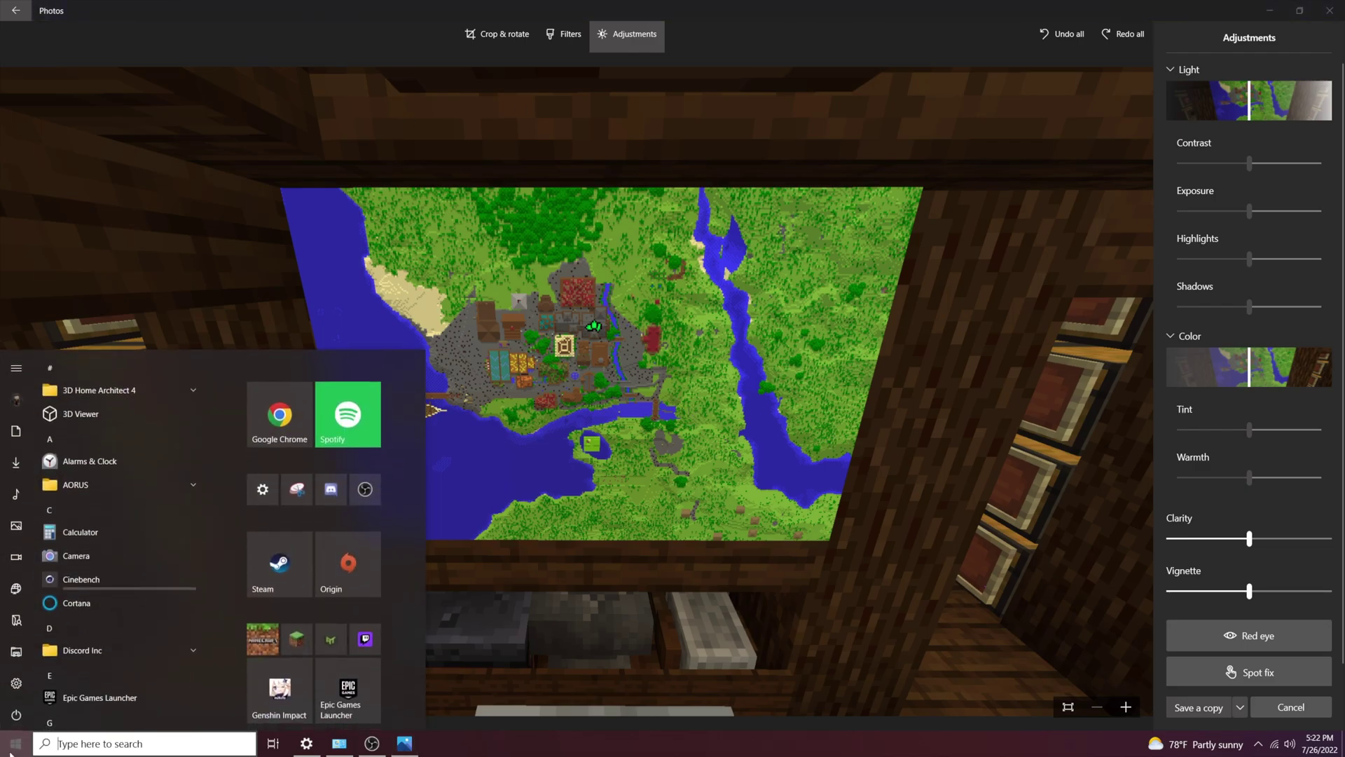
scroll(187, 565, "down", 3)
scroll(187, 564, "down", 3)
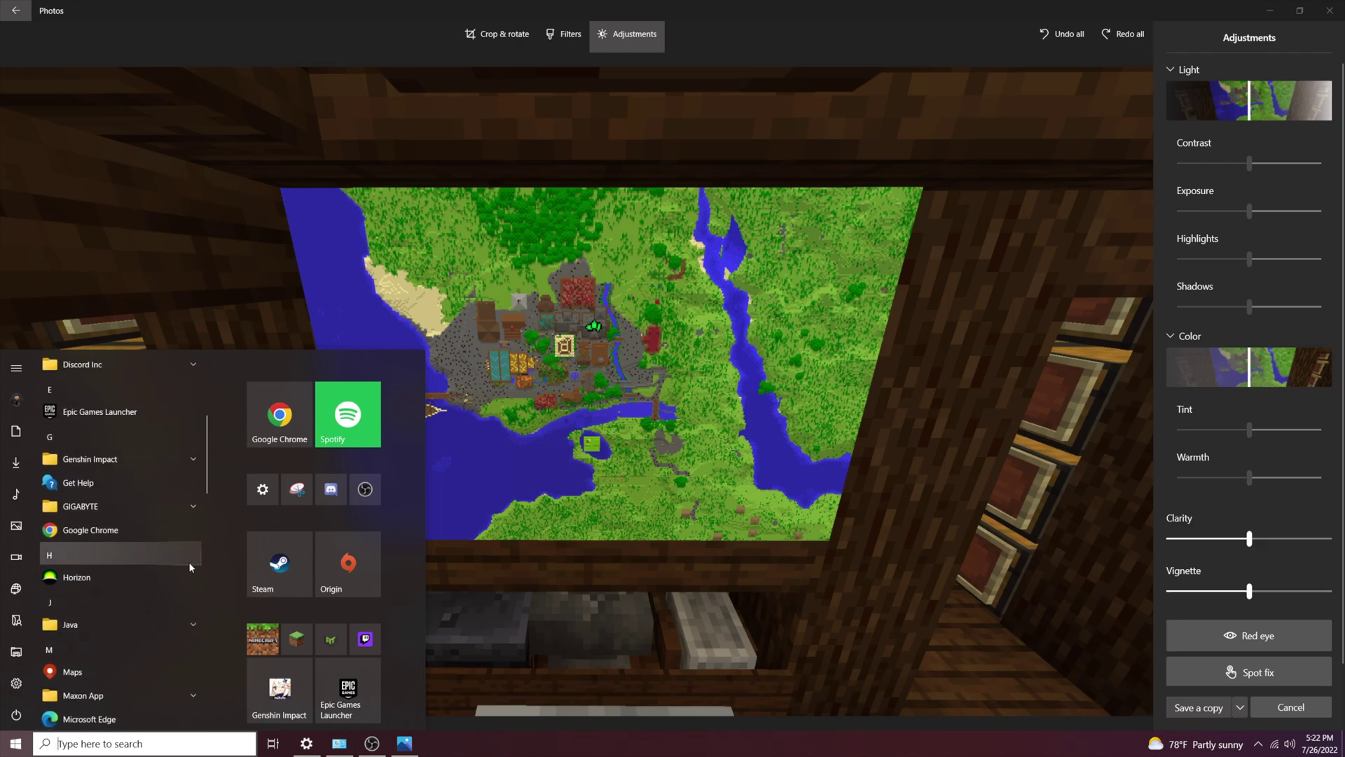
scroll(226, 552, "down", 3)
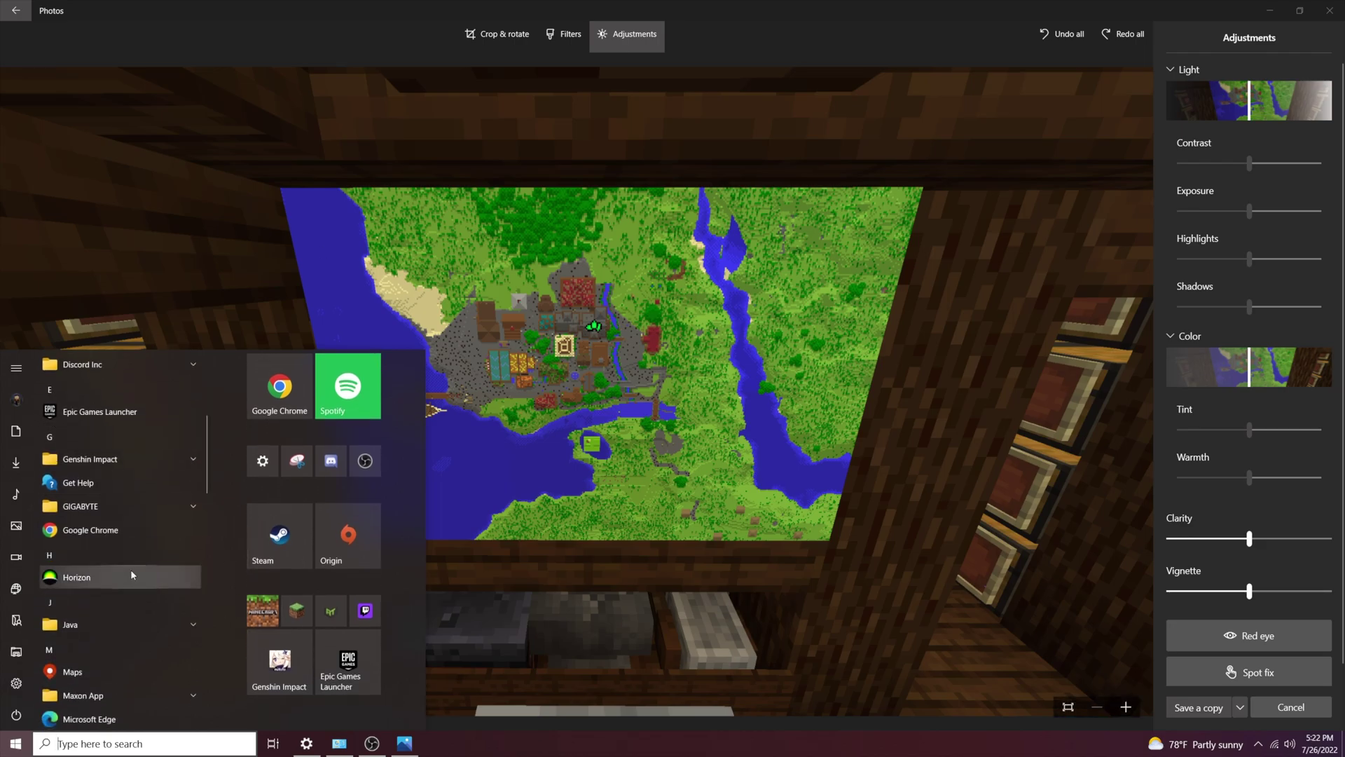
scroll(161, 574, "down", 3)
scroll(161, 575, "down", 4)
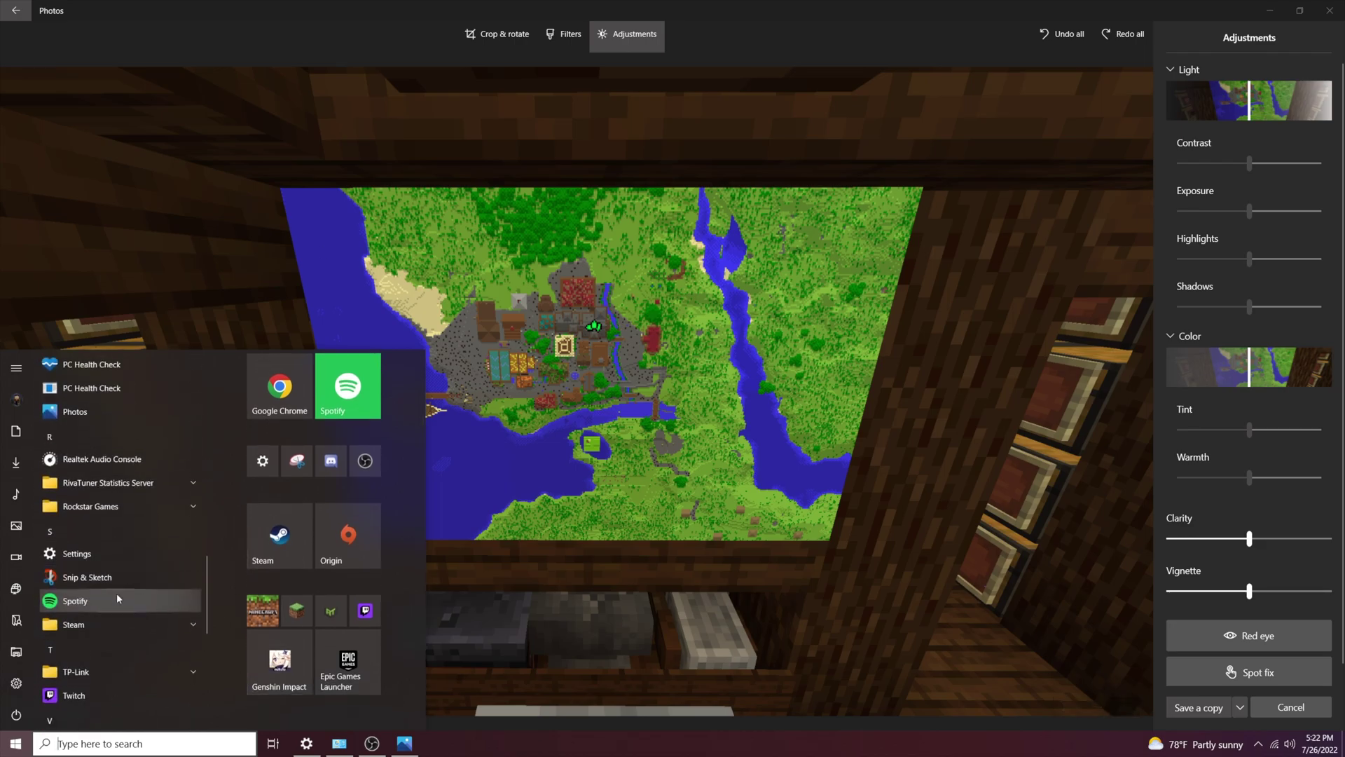
scroll(117, 594, "down", 4)
scroll(116, 602, "down", 1)
scroll(117, 602, "up", 3)
scroll(117, 601, "up", 2)
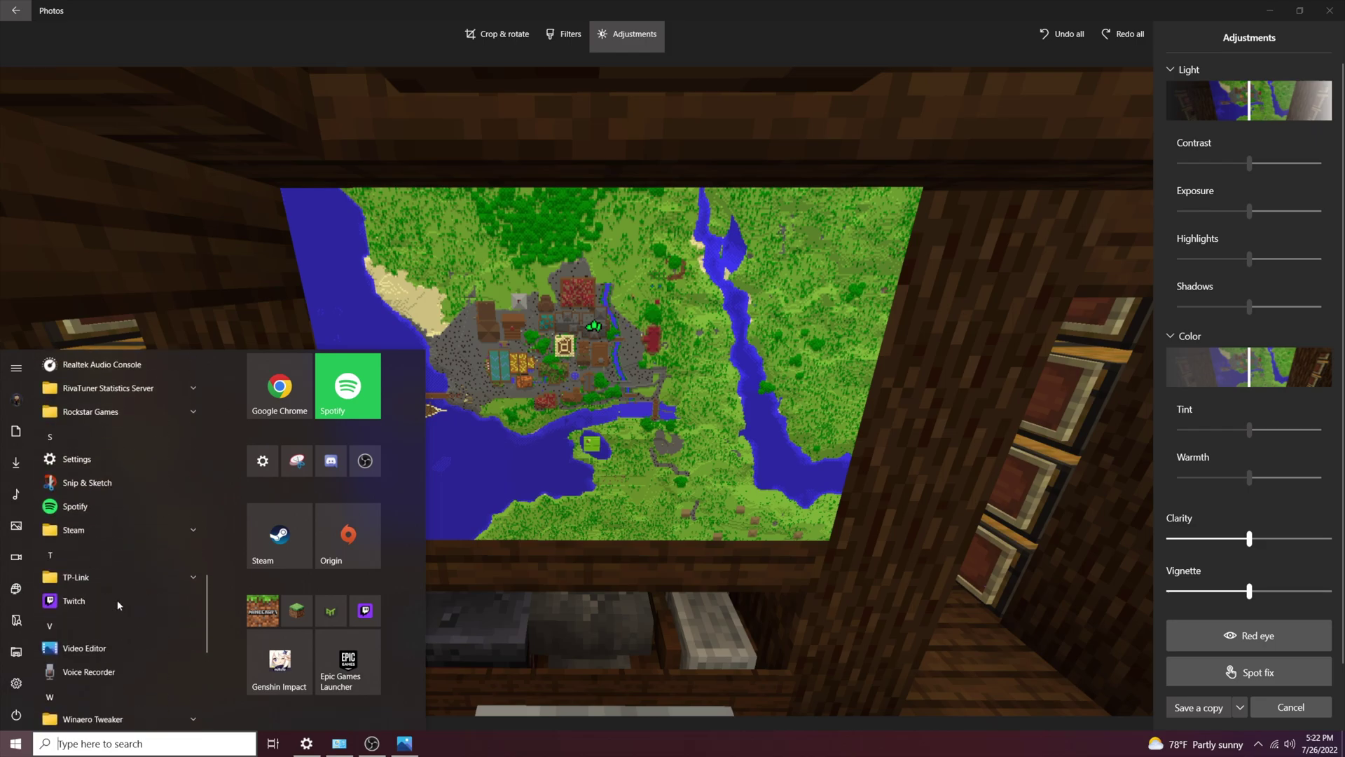
scroll(106, 498, "up", 3)
scroll(110, 536, "up", 3)
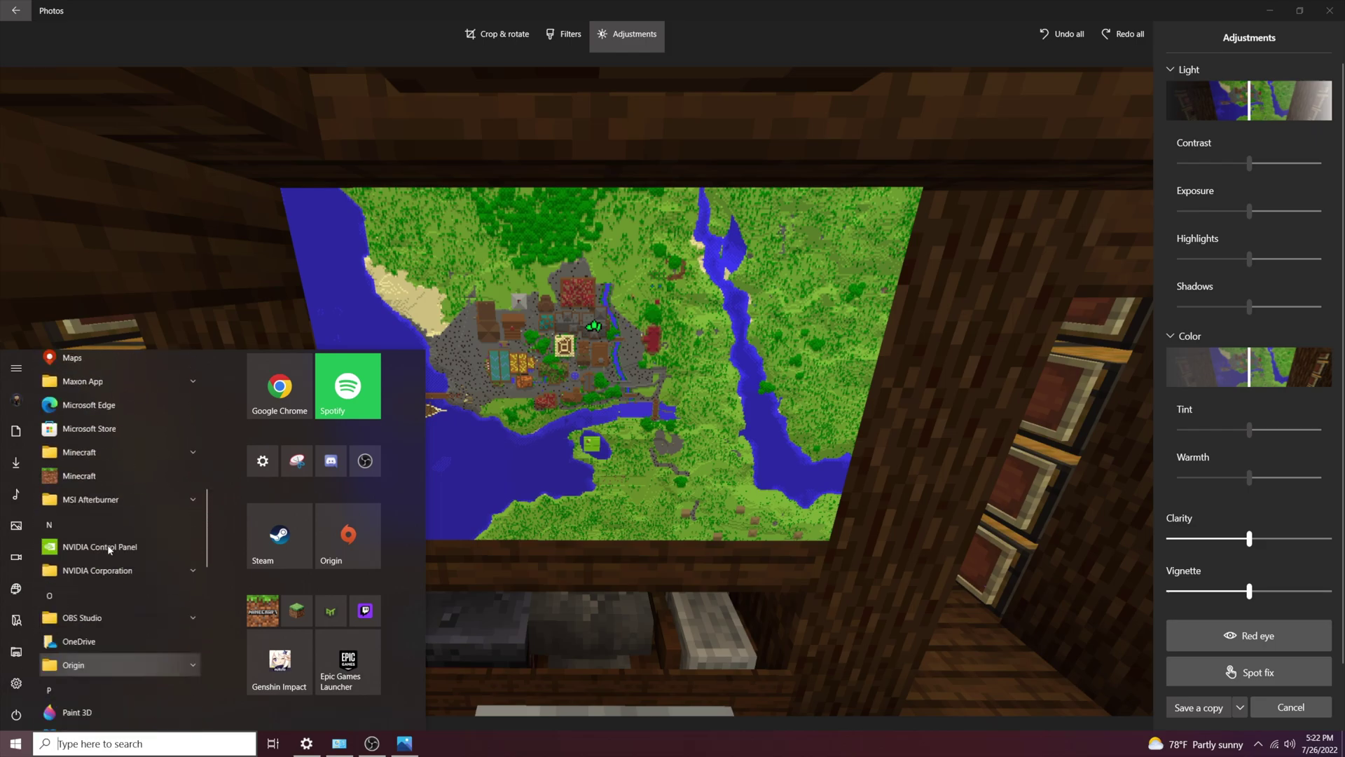
scroll(108, 545, "up", 2)
scroll(107, 551, "down", 1)
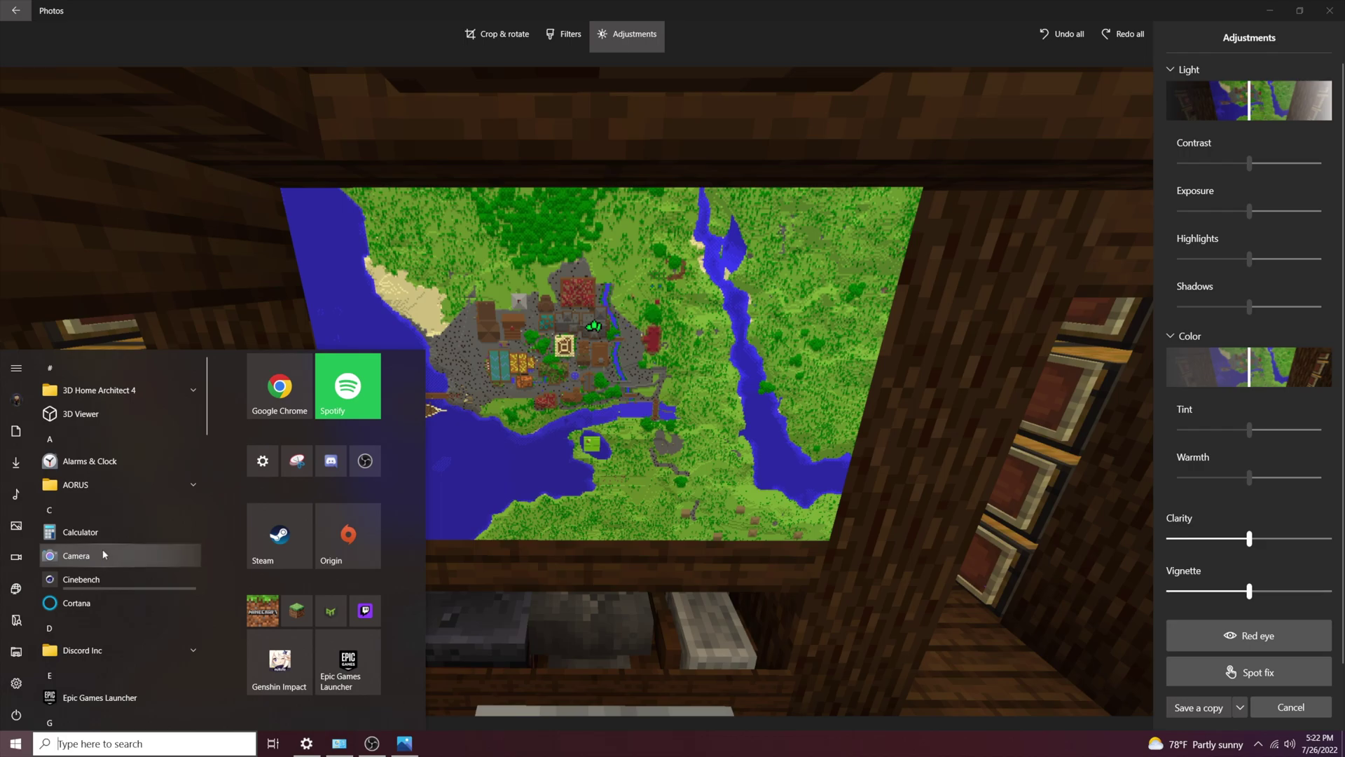
scroll(105, 553, "down", 1)
scroll(103, 555, "down", 3)
scroll(165, 632, "down", 2)
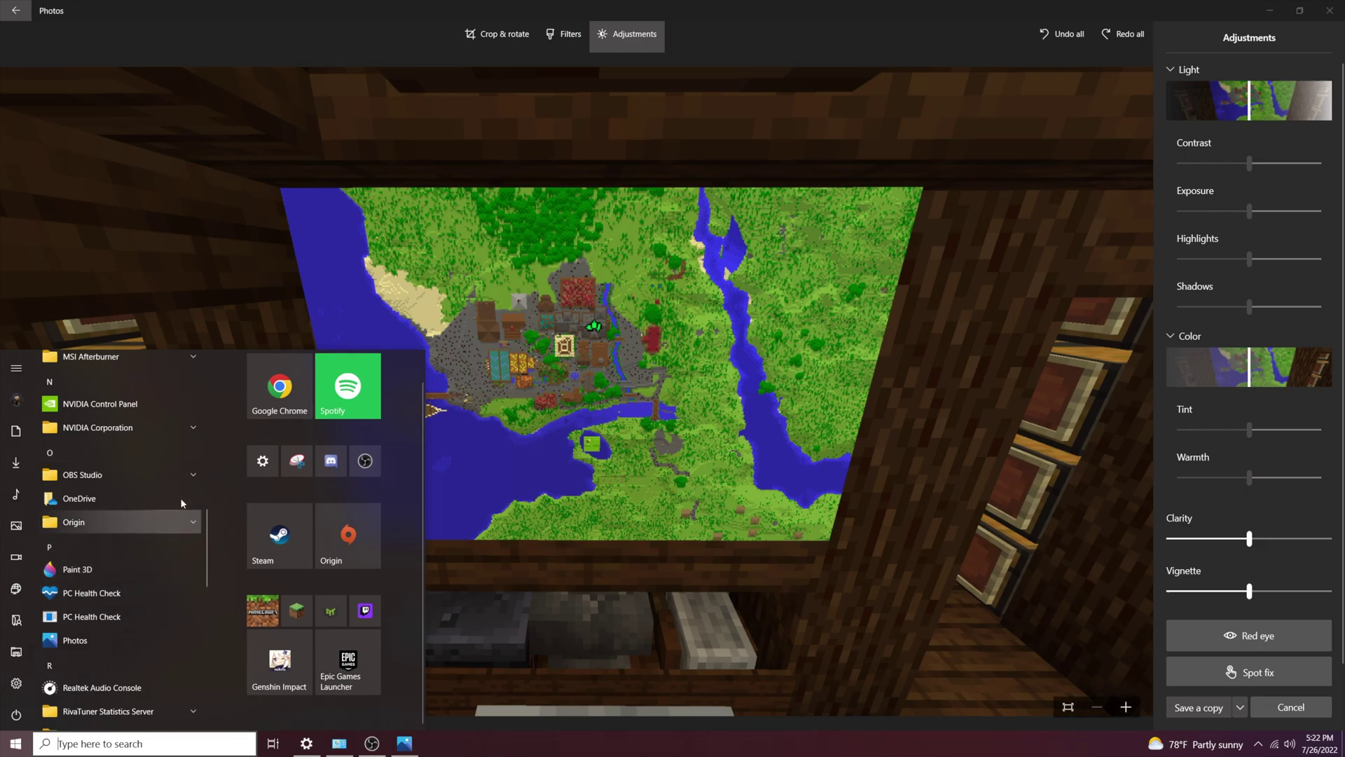
left_click(252, 231)
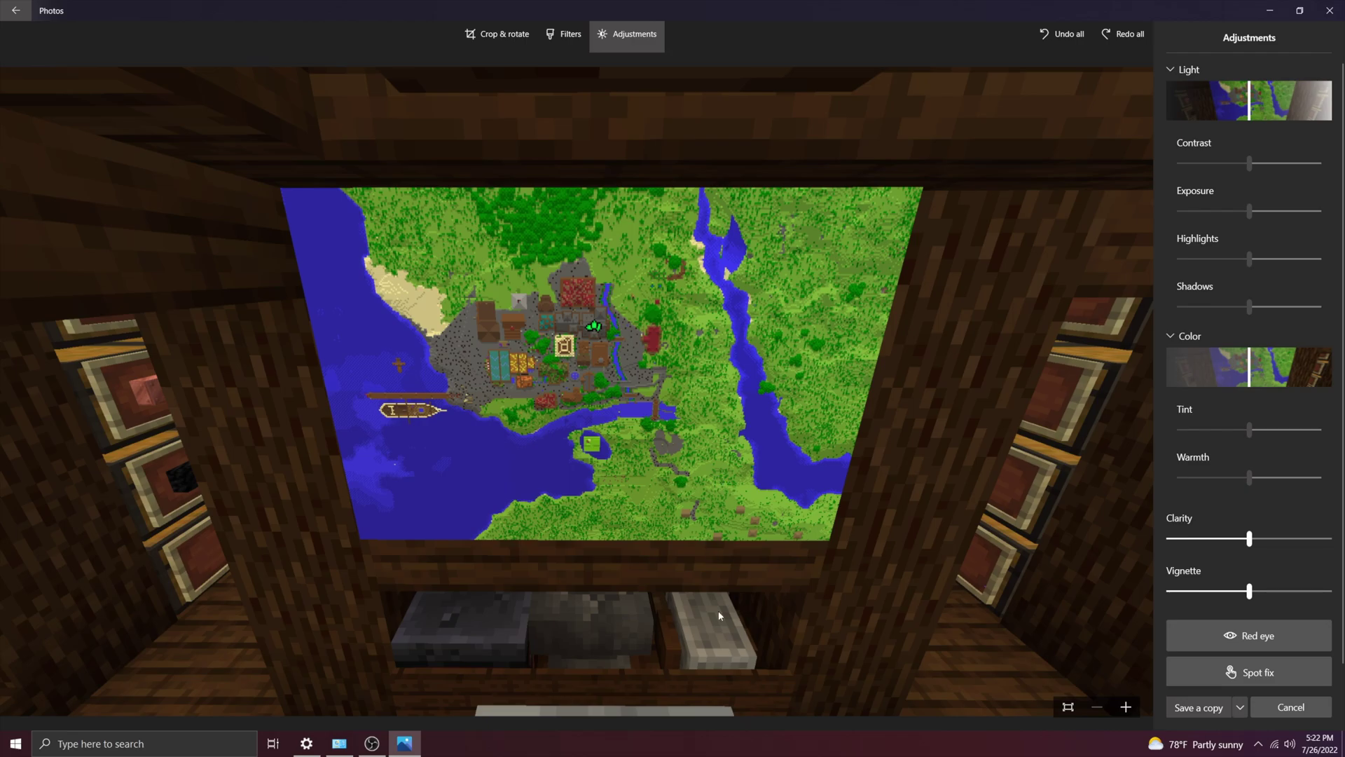
mouse_move(1198, 744)
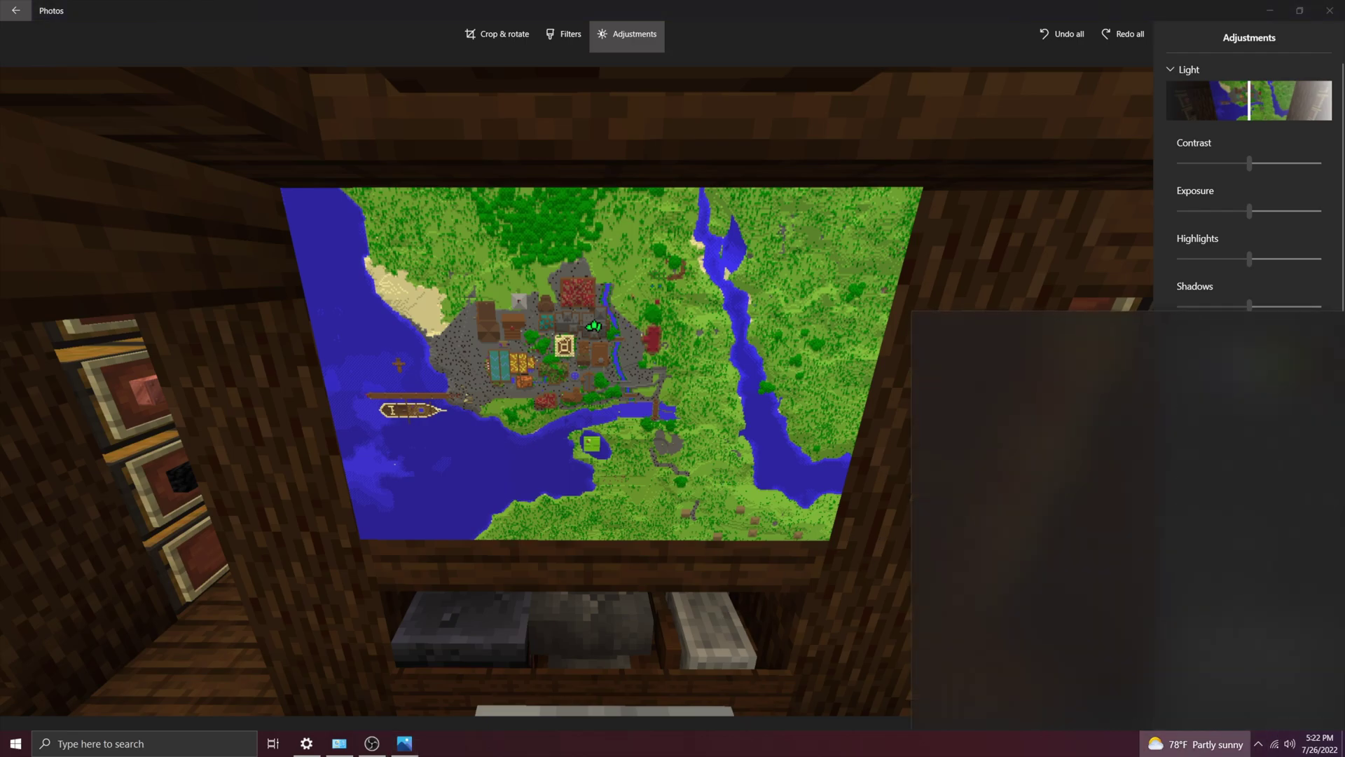
scroll(1103, 494, "down", 1)
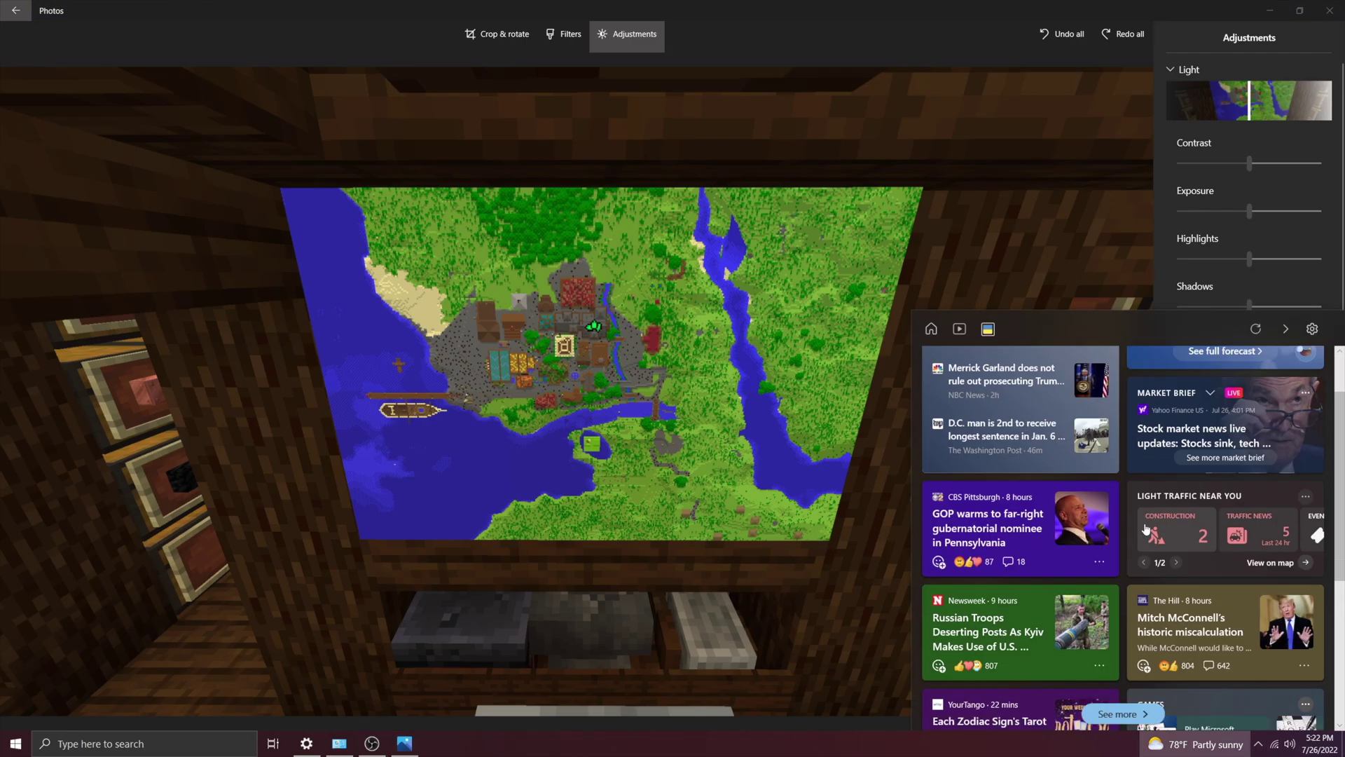
scroll(1145, 530, "up", 1)
scroll(1145, 531, "down", 2)
scroll(1146, 531, "up", 2)
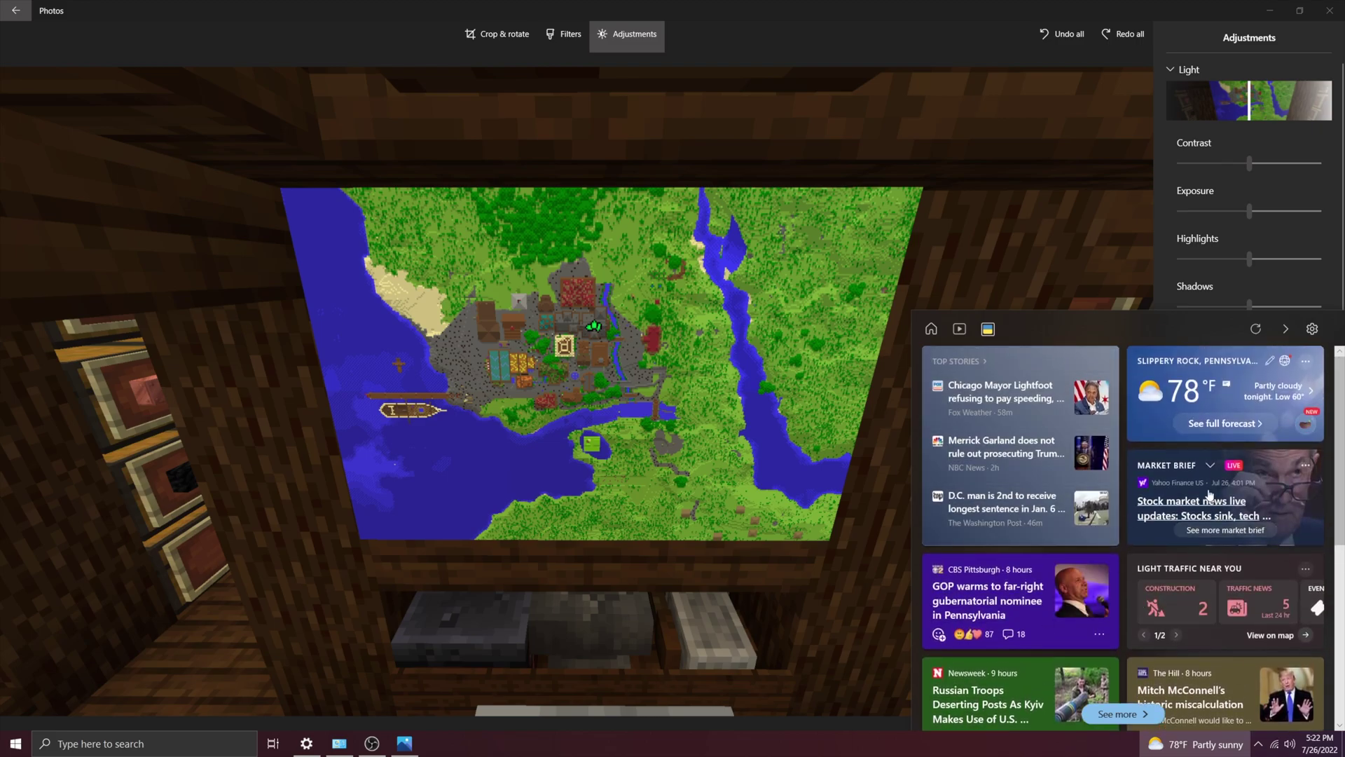
key("Escape")
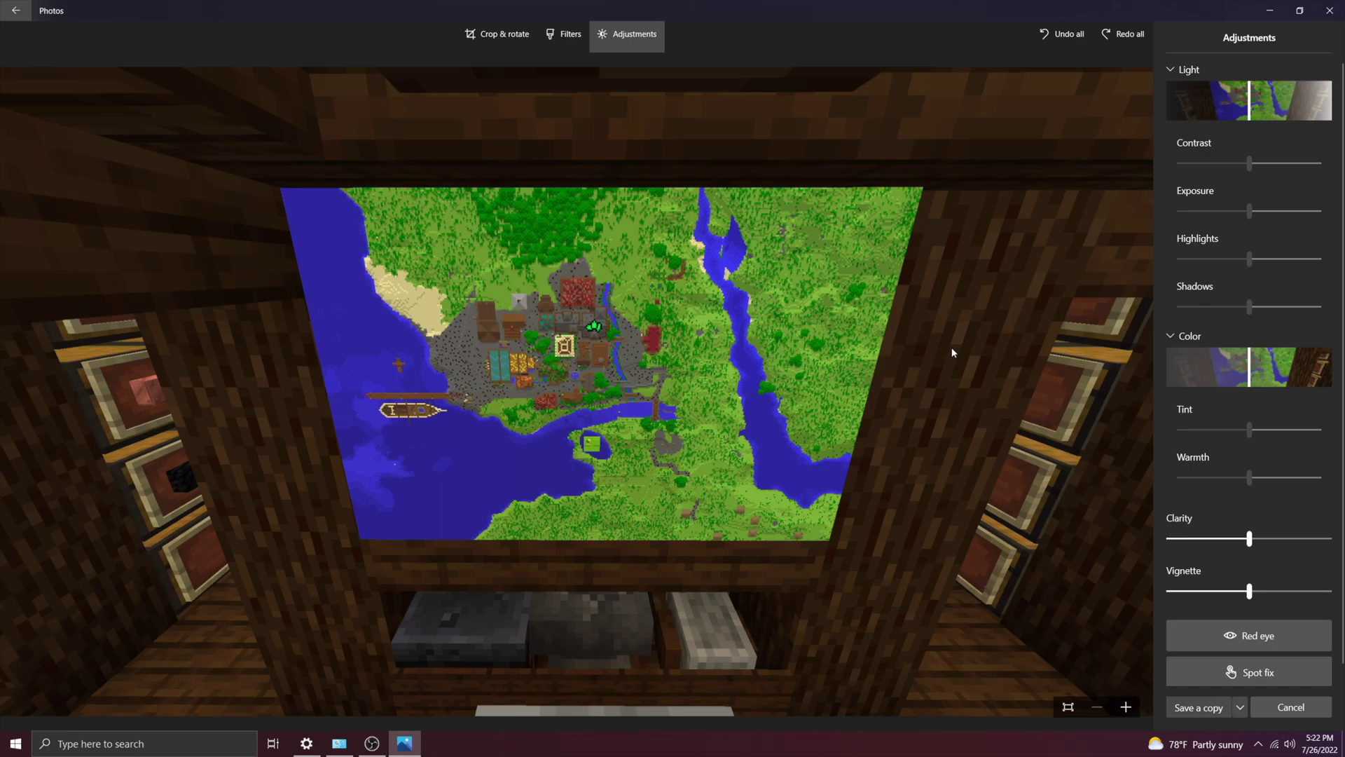